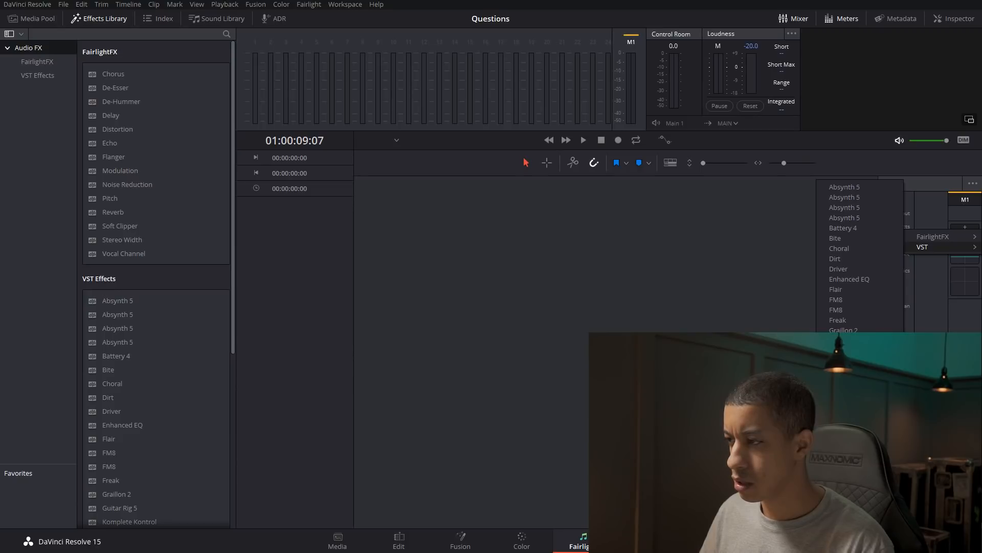
Load an instrument from the Analog Dreams library in the Kontakt plugin on the main bus.
{"action": "key", "text": "Escape"}
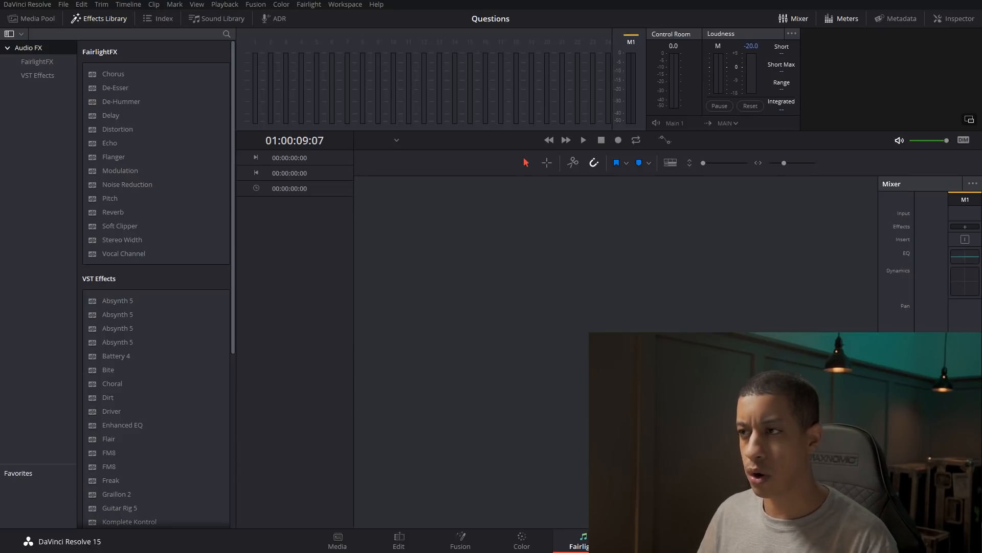
{"action": "scroll", "coordinate": [403, 152], "scroll_direction": "down", "scroll_amount": 3}
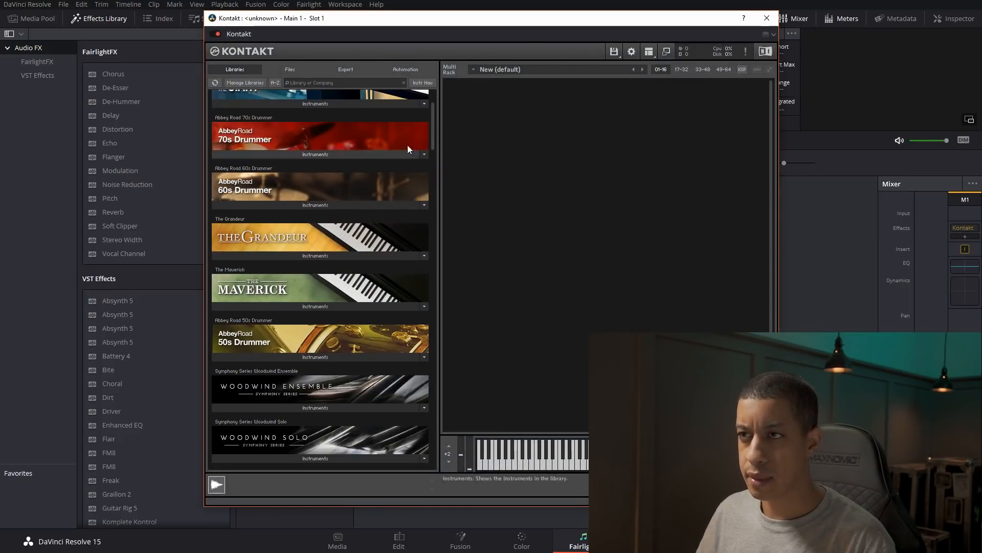
{"action": "left_click_drag", "start_coordinate": [432, 128], "coordinate": [373, 425]}
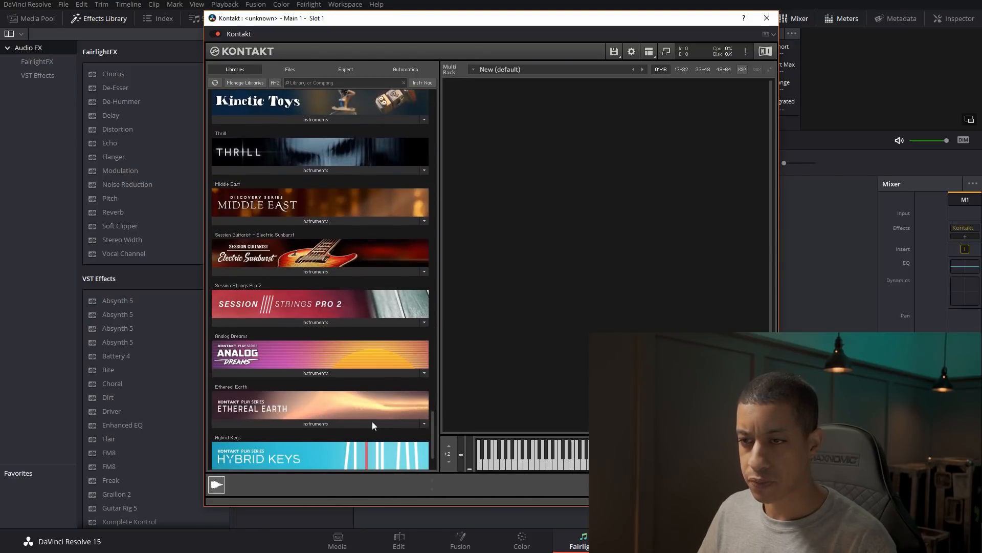
{"action": "left_click", "coordinate": [337, 374]}
{"action": "double_click", "coordinate": [249, 385]}
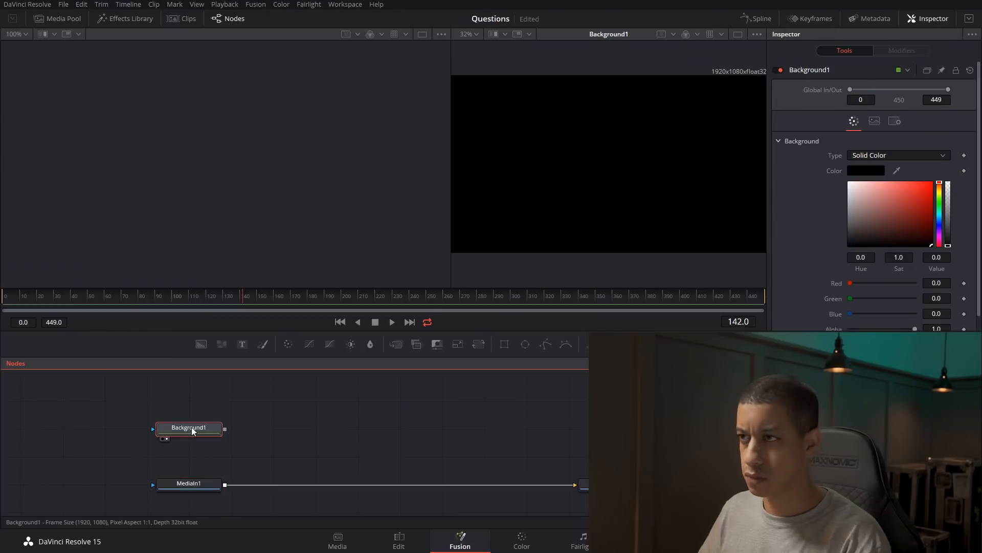
Add a light-blue second background and mask it with a very thin, full-height rectangle at the left edge of the frame.
{"action": "left_click_drag", "start_coordinate": [201, 344], "coordinate": [189, 399]}
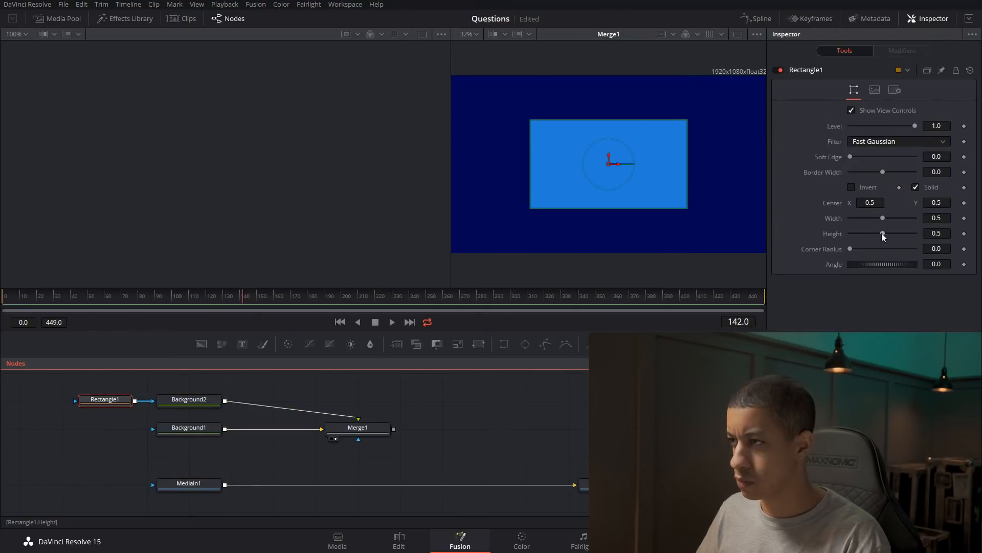
{"action": "left_click_drag", "start_coordinate": [883, 233], "coordinate": [916, 234]}
{"action": "left_click_drag", "start_coordinate": [882, 218], "coordinate": [850, 218]}
{"action": "scroll", "coordinate": [629, 189], "scroll_direction": "up", "scroll_amount": 5}
{"action": "scroll", "coordinate": [627, 195], "scroll_direction": "down", "scroll_amount": 10}
{"action": "left_click", "coordinate": [471, 35]}
{"action": "left_click", "coordinate": [470, 46]}
{"action": "left_click_drag", "start_coordinate": [620, 164], "coordinate": [470, 170]}
Add a Duplicate node to the masked line with 25 copies, shifted horizontally to a centre X of about 0.54.
{"action": "left_click", "coordinate": [185, 404]}
{"action": "key", "text": "shift+space"}
{"action": "type", "text": "dup"}
{"action": "key", "text": "Return"}
{"action": "double_click", "coordinate": [936, 111]}
{"action": "type", "text": "25"}
{"action": "key", "text": "Tab"}
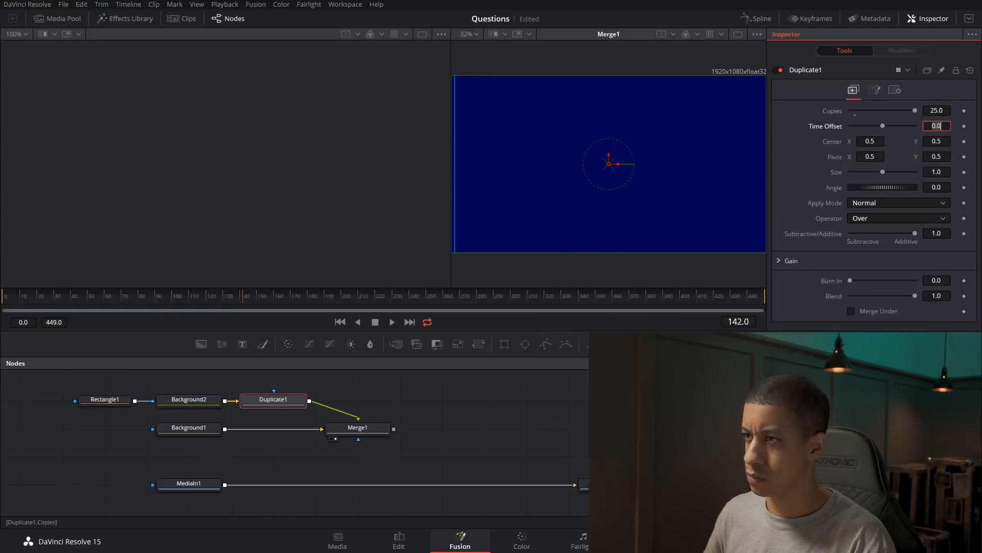
{"action": "left_click_drag", "start_coordinate": [618, 164], "coordinate": [631, 165]}
Copy the rectangle, background and duplicate chain, make its rectangle a thin full-width line, and merge both line sets over the dark-blue background.
{"action": "left_click_drag", "start_coordinate": [64, 388], "coordinate": [280, 408]}
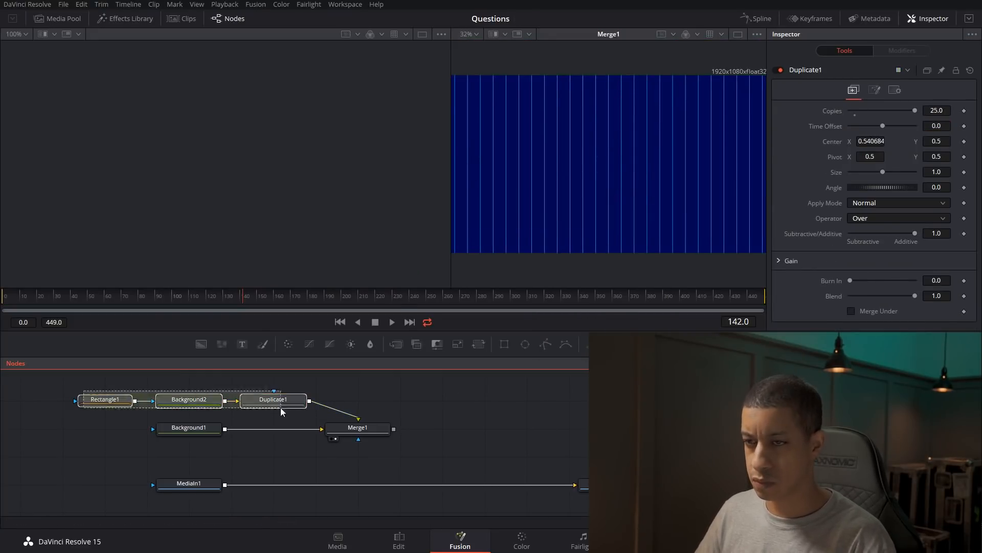
{"action": "key", "text": "ctrl+c"}
{"action": "key", "text": "ctrl+v"}
{"action": "left_click", "coordinate": [106, 401]}
{"action": "left_click_drag", "start_coordinate": [851, 219], "coordinate": [916, 219]}
{"action": "left_click_drag", "start_coordinate": [915, 234], "coordinate": [850, 234]}
{"action": "left_click_drag", "start_coordinate": [309, 401], "coordinate": [309, 428]}
{"action": "key", "text": "2"}
Offset the copies of the horizontal line vertically so they spread over the frame.
{"action": "left_click", "coordinate": [106, 401]}
{"action": "left_click", "coordinate": [273, 400]}
{"action": "left_click_drag", "start_coordinate": [609, 160], "coordinate": [609, 167]}
Put the merged grid on a 3D image plane and combine it with a camera through a 3D merge and a 3D renderer.
{"action": "left_click", "coordinate": [358, 456]}
{"action": "key", "text": "2"}
{"action": "left_click", "coordinate": [474, 444]}
{"action": "left_click", "coordinate": [659, 344]}
{"action": "left_click_drag", "start_coordinate": [393, 456], "coordinate": [584, 456]}
{"action": "left_click", "coordinate": [720, 344]}
{"action": "left_click", "coordinate": [782, 344]}
{"action": "key", "text": "2"}
{"action": "left_click", "coordinate": [584, 456]}
{"action": "key", "text": "1"}
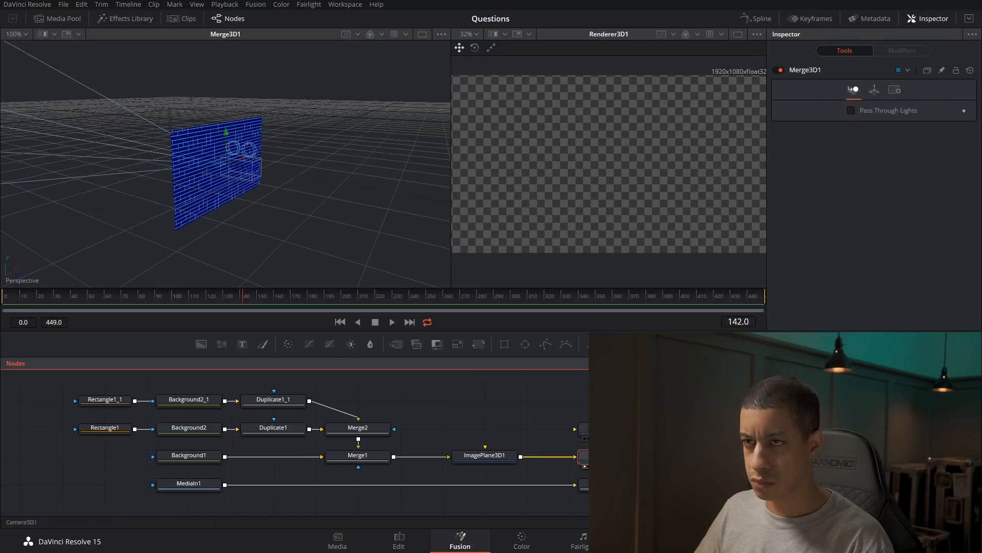
Pull the camera back from the grid and set the image plane's X rotation to -90.
{"action": "left_click", "coordinate": [238, 152]}
{"action": "left_click_drag", "start_coordinate": [253, 168], "coordinate": [354, 185]}
{"action": "left_click", "coordinate": [484, 455]}
{"action": "left_click", "coordinate": [885, 89]}
{"action": "left_click_drag", "start_coordinate": [887, 208], "coordinate": [870, 209]}
{"action": "double_click", "coordinate": [937, 205]}
{"action": "type", "text": "-90"}
{"action": "key", "text": "Return"}
Raise the camera slightly above the floor grid and save the project.
{"action": "left_click", "coordinate": [335, 164]}
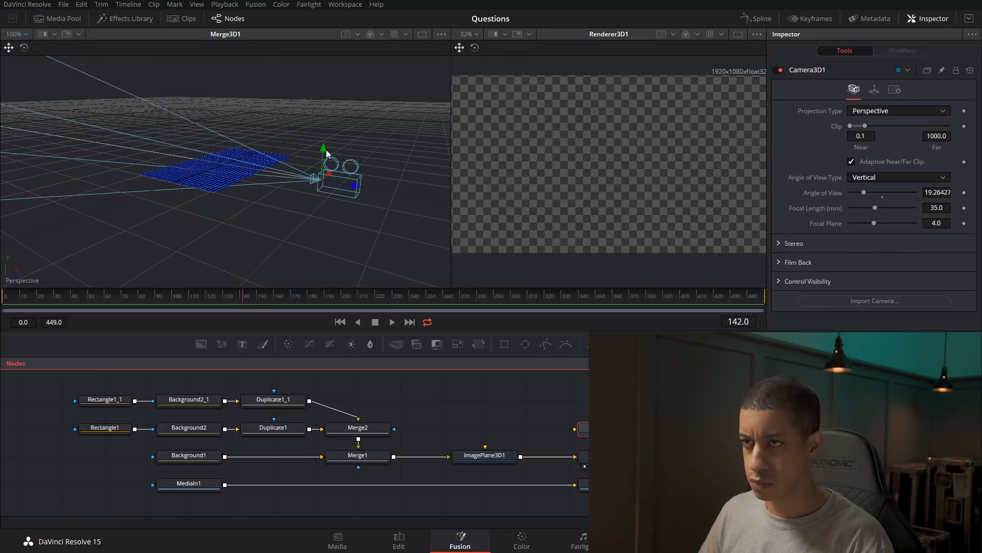
{"action": "left_click_drag", "start_coordinate": [324, 148], "coordinate": [325, 137]}
{"action": "left_click", "coordinate": [494, 407]}
{"action": "key", "text": "ctrl+s"}
Add a second 3D image plane fed by the merged grid and connect it to the 3D merge.
{"action": "left_click_drag", "start_coordinate": [658, 344], "coordinate": [550, 422]}
{"action": "left_click_drag", "start_coordinate": [435, 499], "coordinate": [653, 497]}
{"action": "left_click", "coordinate": [653, 470]}
{"action": "left_click", "coordinate": [532, 445]}
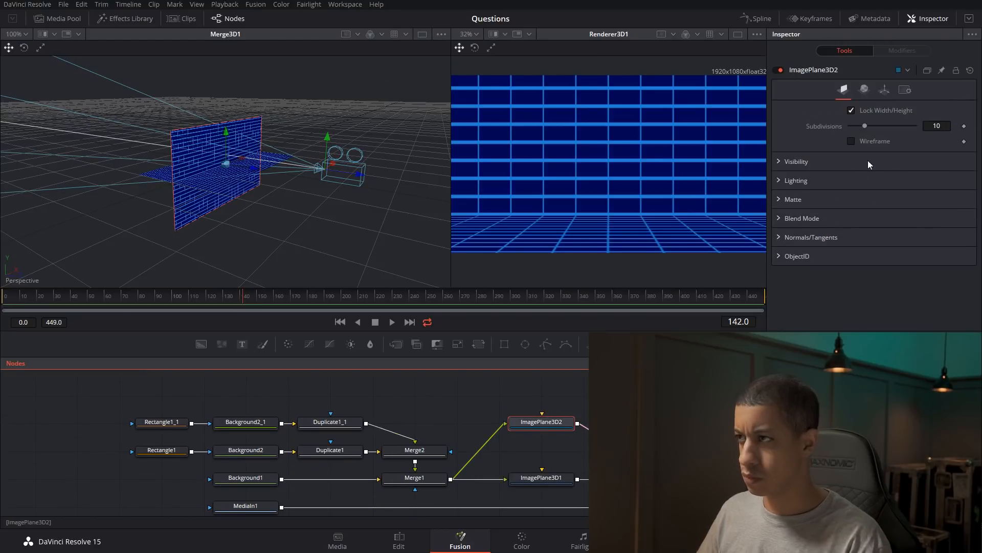
Add a Displace 3D node for the second image plane.
{"action": "key", "text": "shift+space"}
{"action": "type", "text": "Displace 3D"}
{"action": "key", "text": "Return"}
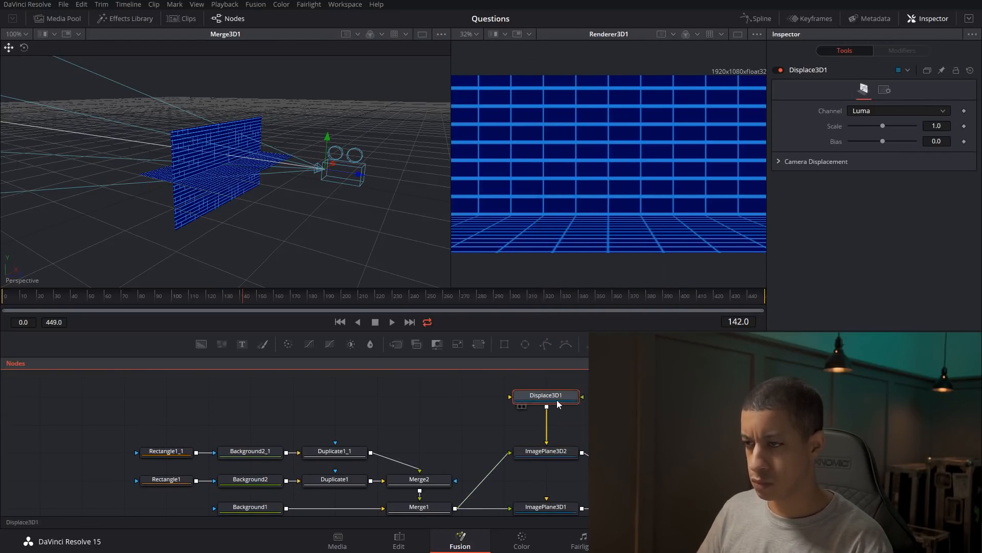
Drive the Displace 3D node with a new Fast Noise node, feed the second image plane into it, and view the displaced surface.
{"action": "key", "text": "shift+space"}
{"action": "type", "text": "fast"}
{"action": "key", "text": "Return"}
{"action": "left_click_drag", "start_coordinate": [457, 408], "coordinate": [573, 417]}
{"action": "key", "text": "1"}
{"action": "left_click", "coordinate": [540, 483]}
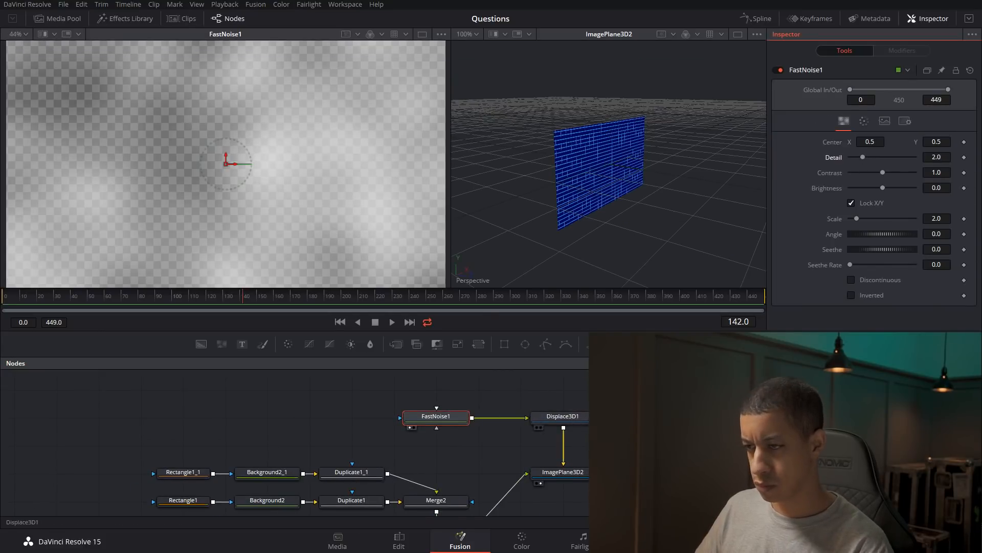
{"action": "scroll", "coordinate": [563, 435], "scroll_direction": "down", "scroll_amount": 2}
{"action": "left_click", "coordinate": [565, 390]}
{"action": "key", "text": "2"}
{"action": "left_click_drag", "start_coordinate": [630, 204], "coordinate": [586, 175]}
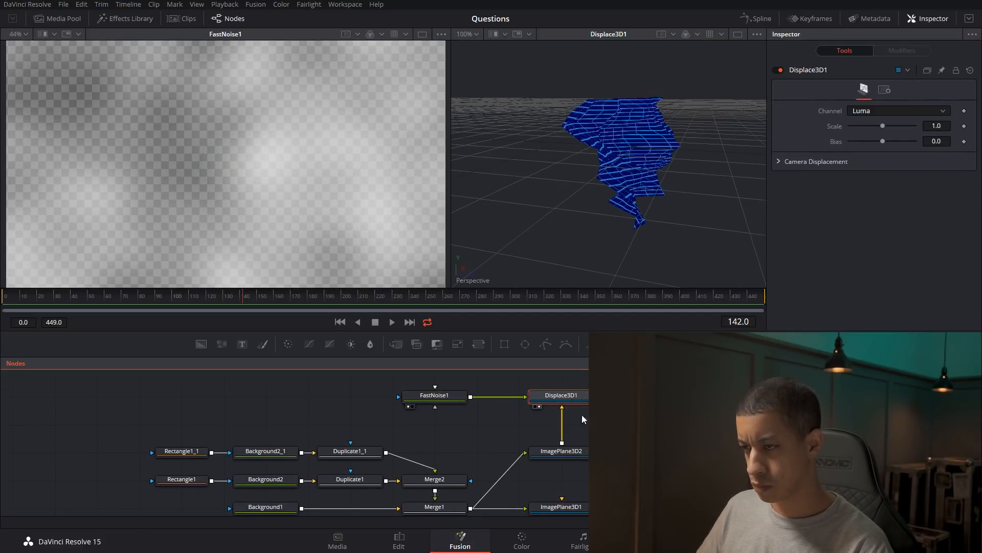
Set the second image plane's X rotation to -90 and view the rendered scene.
{"action": "left_click", "coordinate": [559, 444]}
{"action": "left_click", "coordinate": [885, 90]}
{"action": "double_click", "coordinate": [944, 203]}
{"action": "type", "text": "-90"}
{"action": "key", "text": "Tab"}
{"action": "left_click", "coordinate": [553, 444]}
{"action": "key", "text": "2"}
{"action": "left_click", "coordinate": [637, 485]}
{"action": "left_click", "coordinate": [722, 485]}
{"action": "key", "text": "2"}
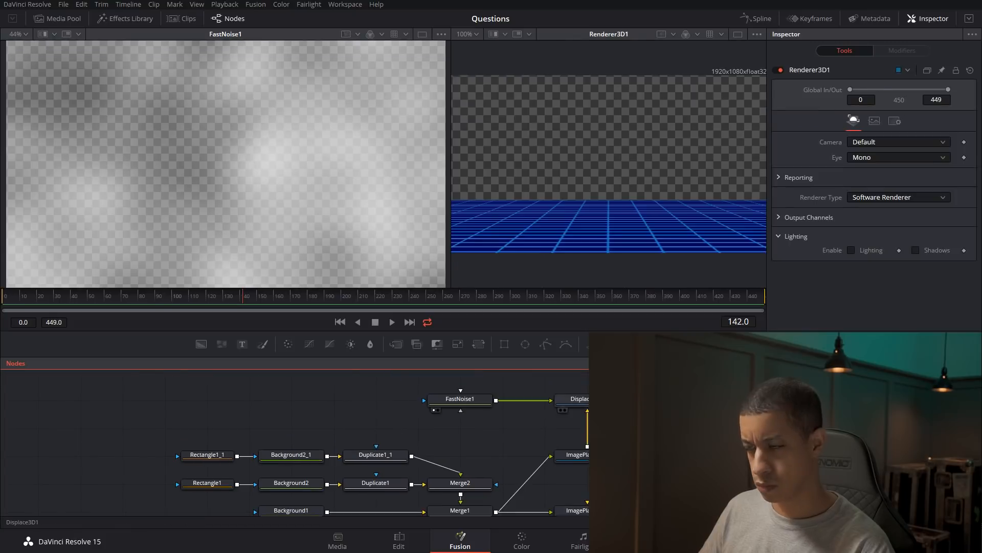
Lower the Fast Noise brightness to bring the displaced terrain down to the floor plane, checking it in the scene and render.
{"action": "left_click", "coordinate": [586, 400]}
{"action": "key", "text": "2"}
{"action": "left_click_drag", "start_coordinate": [586, 402], "coordinate": [624, 400]}
{"action": "left_click", "coordinate": [677, 484]}
{"action": "key", "text": "2"}
{"action": "mouse_move", "coordinate": [660, 435]}
{"action": "left_mouse_down"}
{"action": "mouse_move", "coordinate": [630, 409]}
{"action": "mouse_move", "coordinate": [664, 452]}
{"action": "left_mouse_up"}
{"action": "left_click", "coordinate": [620, 396]}
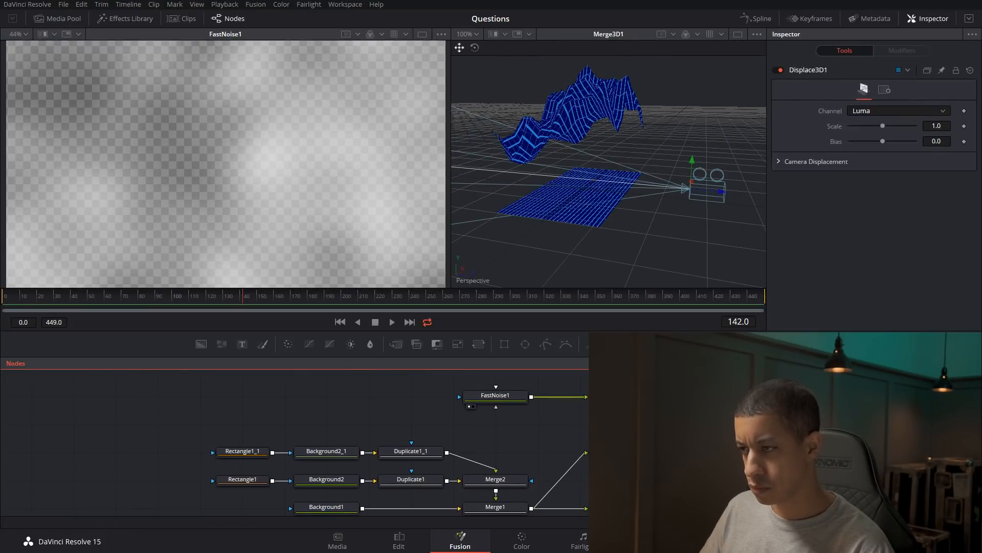
{"action": "left_click", "coordinate": [495, 396]}
{"action": "left_click_drag", "start_coordinate": [884, 188], "coordinate": [854, 189]}
{"action": "left_click", "coordinate": [759, 464]}
{"action": "key", "text": "2"}
Set the Fast Noise brightness to -0.92 and reduce the Displace 3D scale to about 0.17.
{"action": "left_click_drag", "start_coordinate": [614, 394], "coordinate": [669, 475]}
{"action": "left_click", "coordinate": [523, 434]}
{"action": "left_click_drag", "start_coordinate": [854, 188], "coordinate": [852, 189]}
{"action": "left_click_drag", "start_coordinate": [883, 173], "coordinate": [868, 179]}
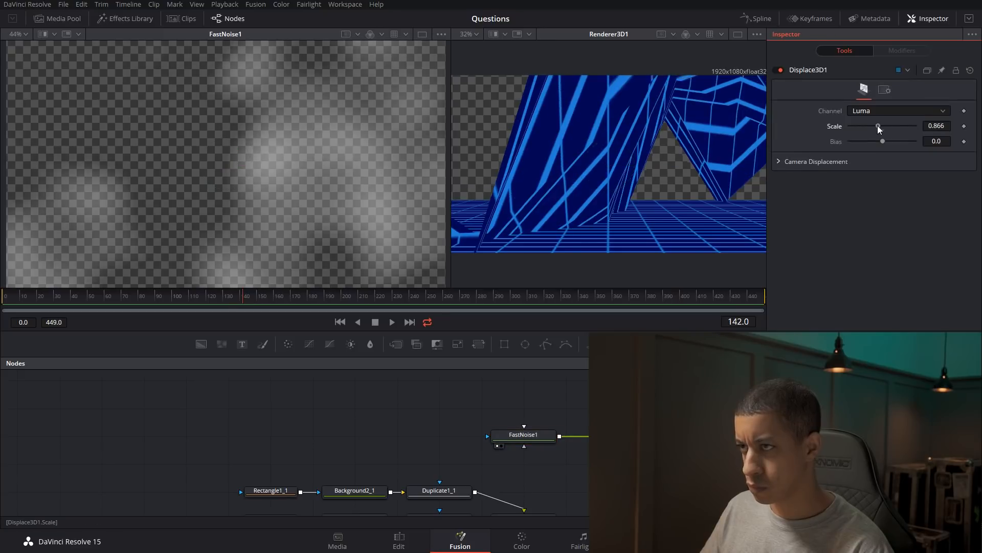
{"action": "left_click_drag", "start_coordinate": [877, 125], "coordinate": [899, 145]}
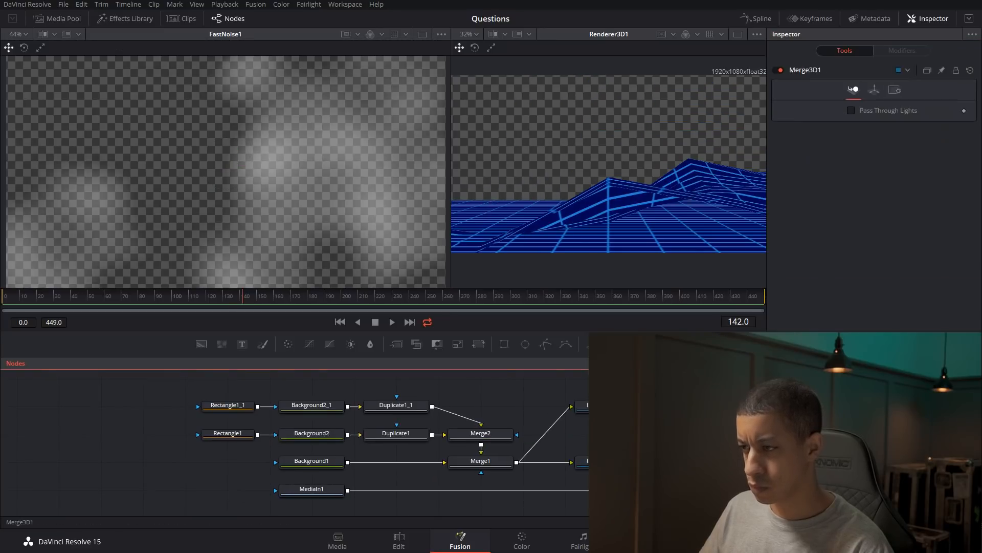
{"action": "key", "text": "2"}
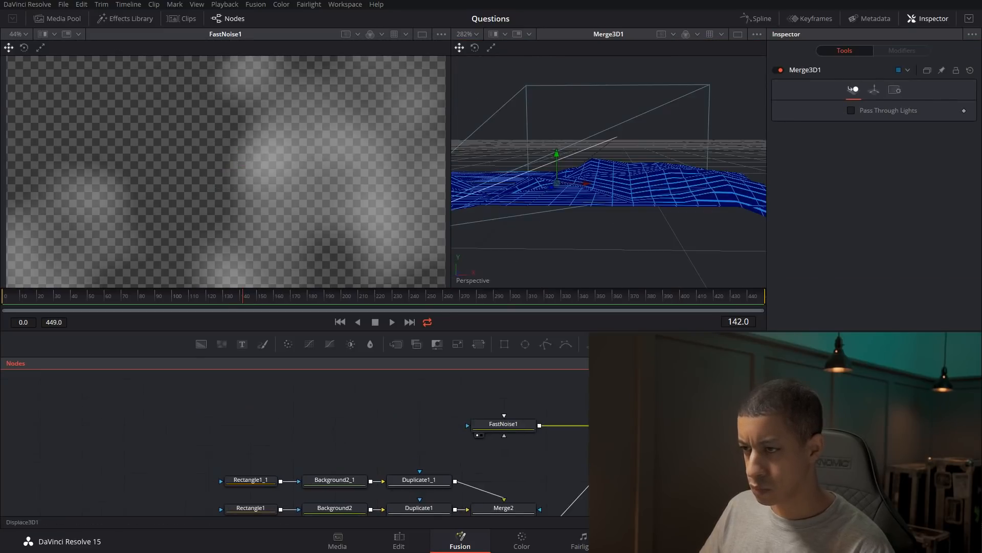
Set the Fast Noise detail to 10, contrast to 2.46 and brightness to -1.0.
{"action": "left_click", "coordinate": [504, 424]}
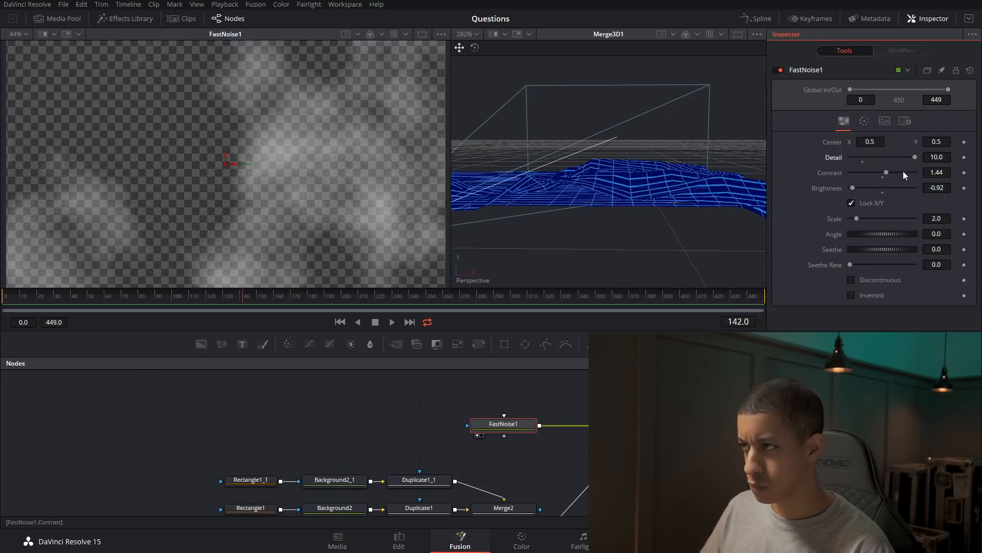
{"action": "left_click_drag", "start_coordinate": [854, 188], "coordinate": [850, 188]}
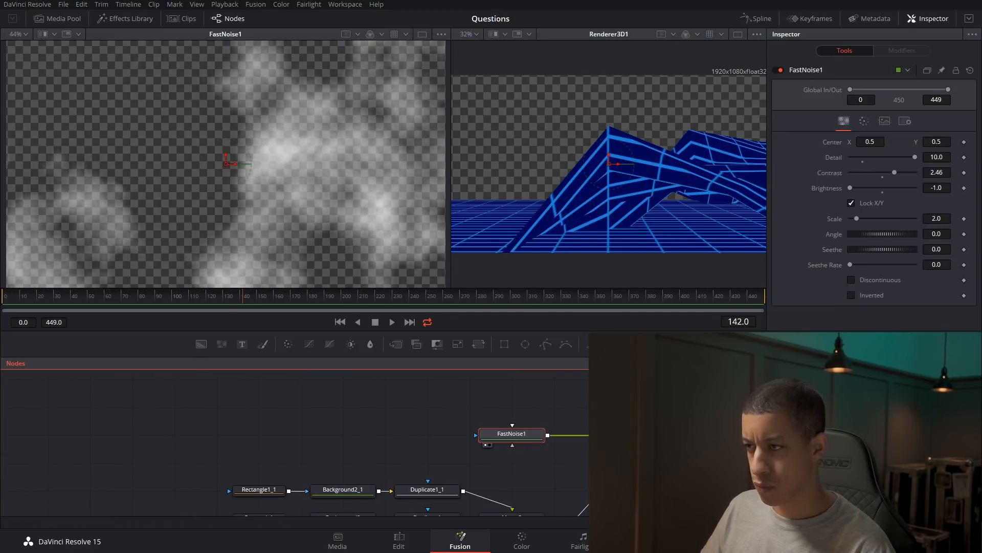
Add two chained ellipse masks to the Fast Noise, placing one in the upper-left area of the frame.
{"action": "left_click", "coordinate": [525, 344]}
{"action": "left_click_drag", "start_coordinate": [230, 164], "coordinate": [86, 80]}
{"action": "left_click", "coordinate": [525, 344]}
{"action": "left_click", "coordinate": [443, 431]}
Set the soft edge of the ellipse masks to 0.05.
{"action": "left_click_drag", "start_coordinate": [851, 157], "coordinate": [874, 158]}
{"action": "left_click", "coordinate": [950, 158]}
{"action": "key", "text": "BackSpace"}
{"action": "key", "text": "BackSpace"}
{"action": "type", "text": "5"}
{"action": "left_click", "coordinate": [362, 437]}
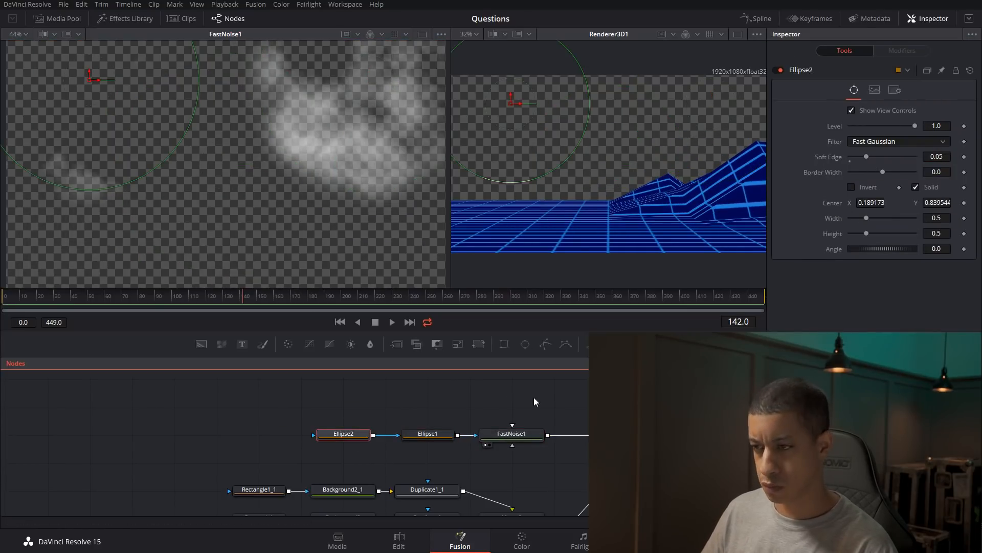
Keyframe the Fast Noise seethe from 0 on the first frame to 2 on the last frame, scrub through it and save.
{"action": "left_click", "coordinate": [514, 434]}
{"action": "left_click", "coordinate": [340, 321]}
{"action": "left_click", "coordinate": [965, 249]}
{"action": "type", "text": "2"}
{"action": "key", "text": "Tab"}
{"action": "left_click_drag", "start_coordinate": [168, 300], "coordinate": [286, 300]}
{"action": "left_click_drag", "start_coordinate": [355, 299], "coordinate": [610, 298]}
{"action": "key", "text": "ctrl+s"}
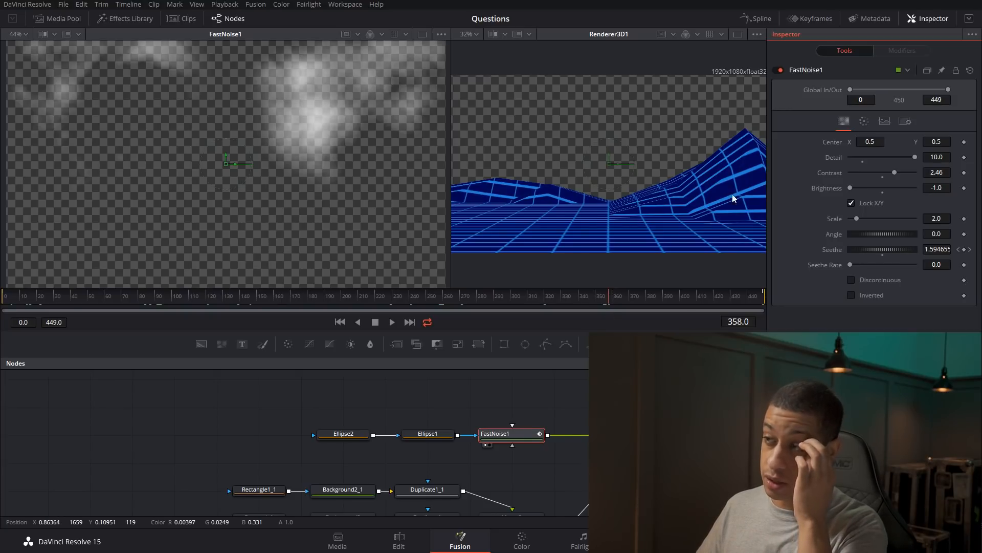
Examine the terrain mesh in the 3D merge view from several angles.
{"action": "left_click_drag", "start_coordinate": [711, 476], "coordinate": [609, 379]}
{"action": "left_click", "coordinate": [621, 449]}
{"action": "key", "text": "2"}
{"action": "left_click_drag", "start_coordinate": [612, 204], "coordinate": [435, 204]}
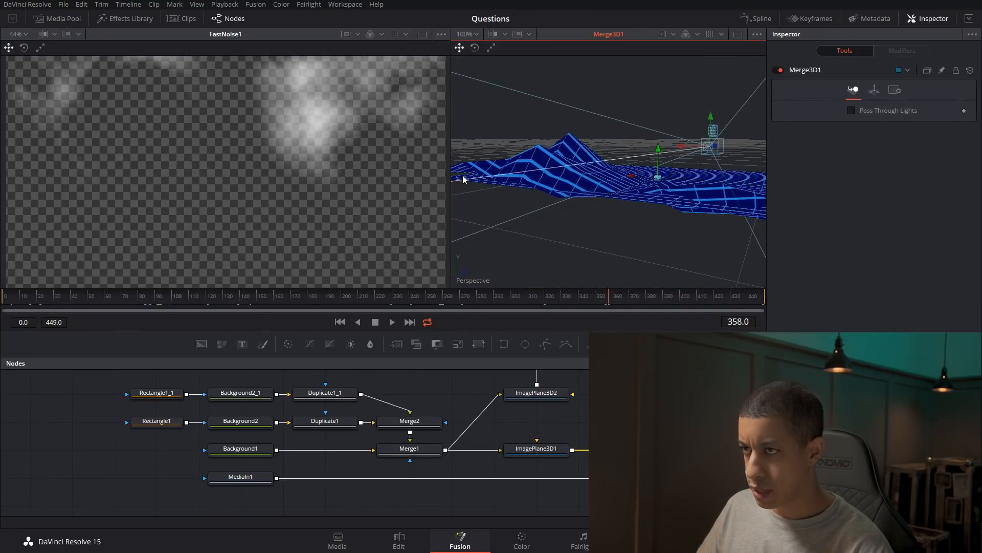
{"action": "left_click_drag", "start_coordinate": [485, 182], "coordinate": [365, 223]}
{"action": "scroll", "coordinate": [467, 421], "scroll_direction": "up", "scroll_amount": 3}
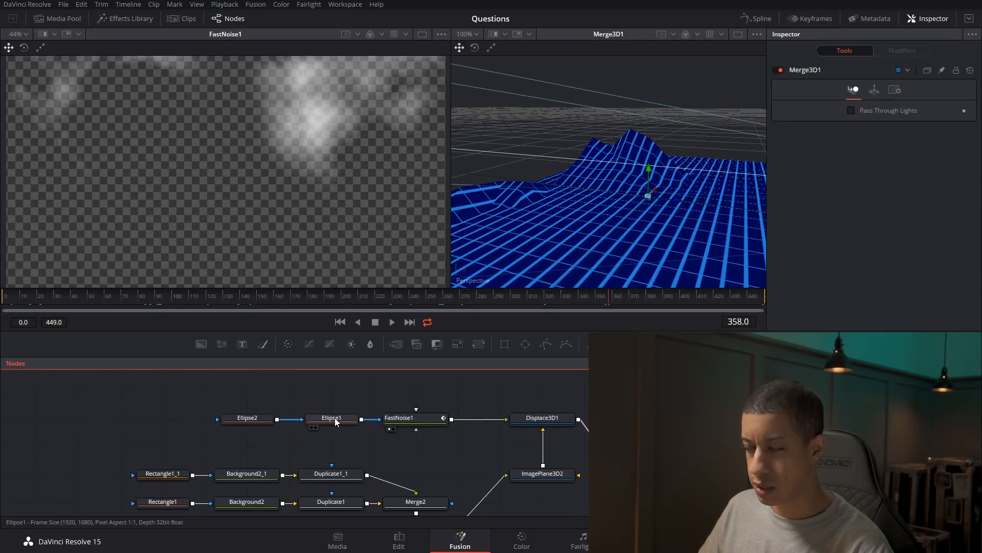
{"action": "left_click_drag", "start_coordinate": [641, 234], "coordinate": [558, 234]}
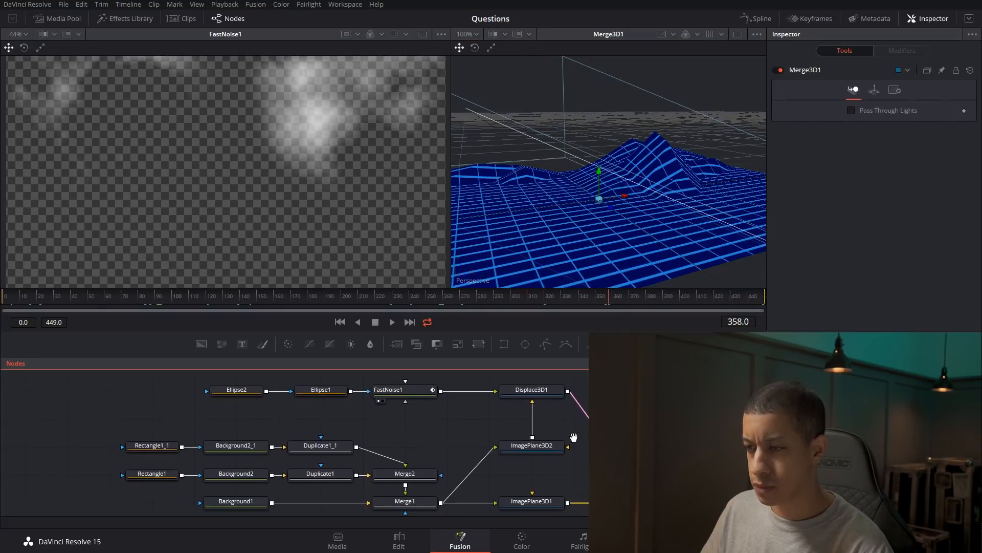
Set the second image plane's subdivisions to 100.
{"action": "left_click", "coordinate": [549, 446]}
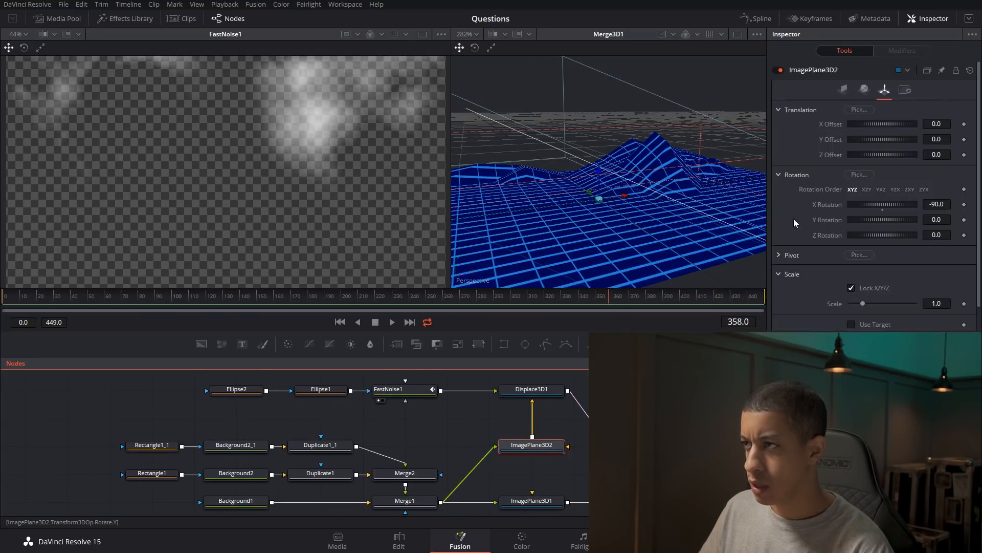
{"action": "left_click", "coordinate": [845, 90]}
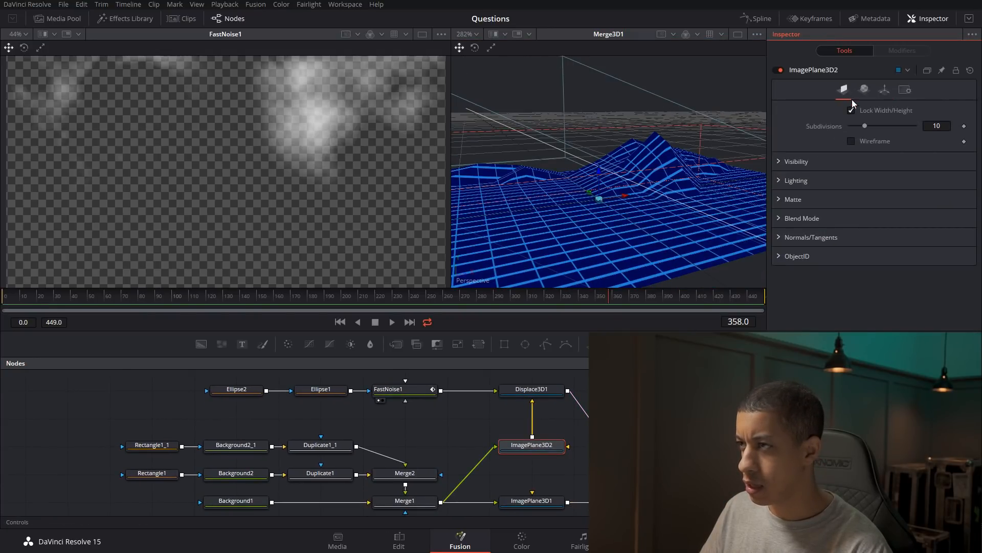
{"action": "left_click_drag", "start_coordinate": [870, 129], "coordinate": [921, 129]}
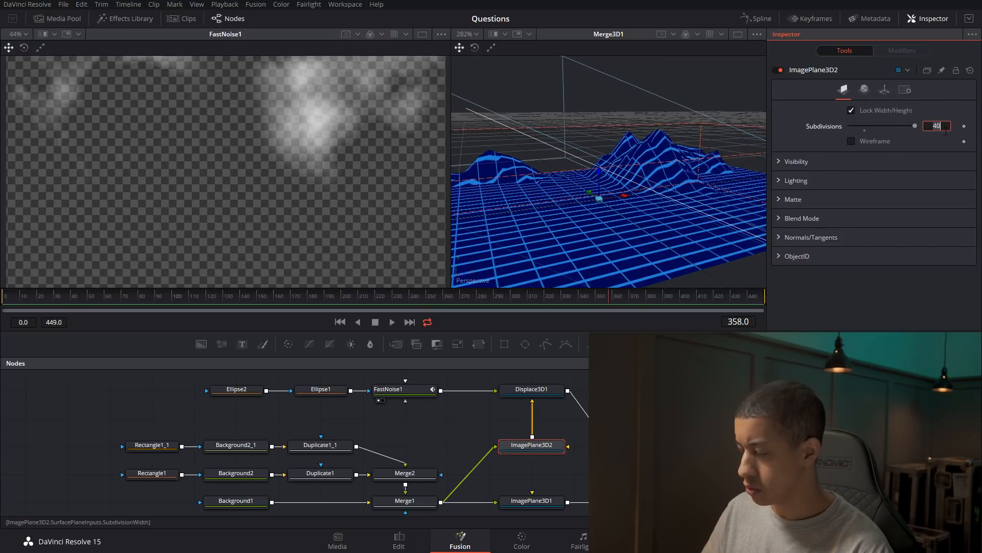
{"action": "left_click", "coordinate": [946, 131]}
{"action": "type", "text": "100"}
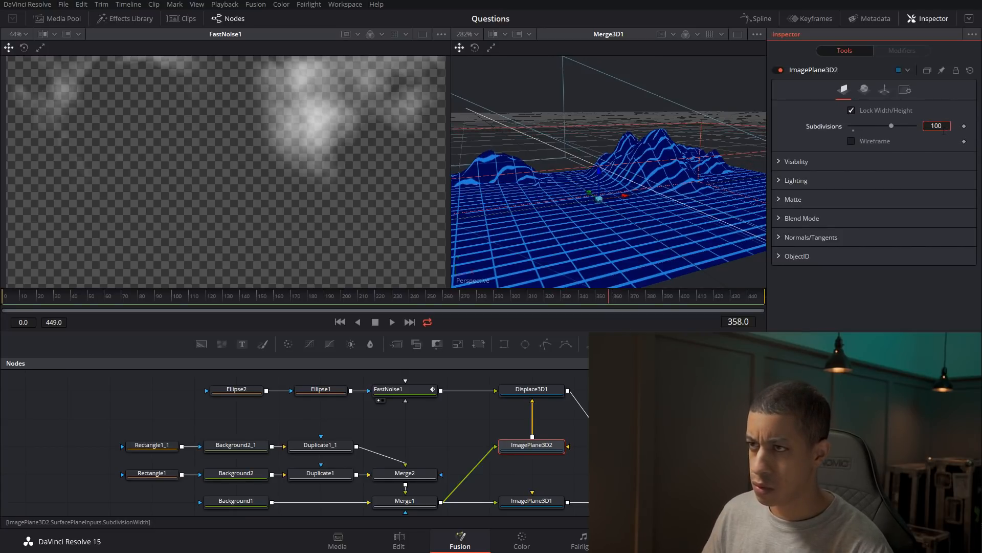
{"action": "left_click_drag", "start_coordinate": [658, 218], "coordinate": [684, 222]}
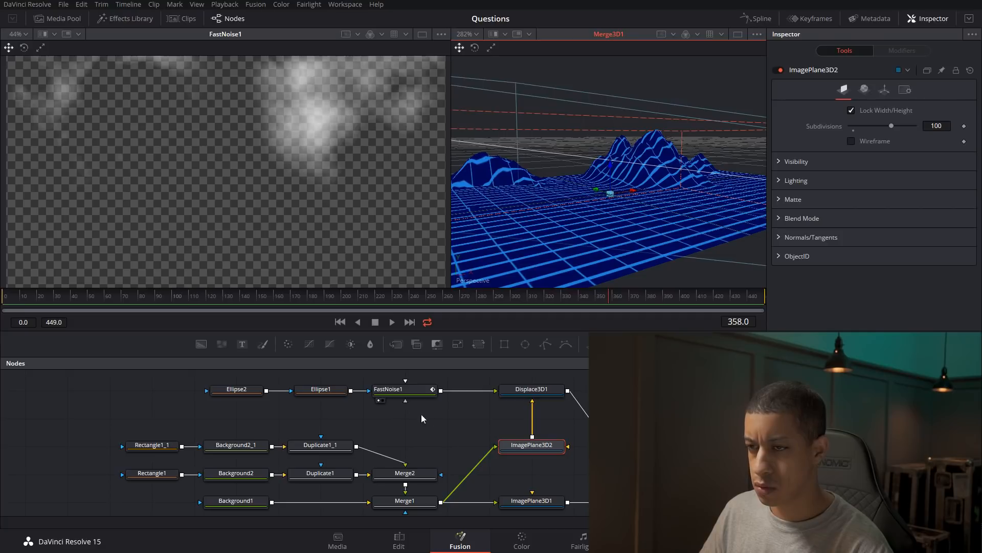
Soften the mountains by setting the Fast Noise contrast to 1.89 and brightness to -0.92.
{"action": "left_click", "coordinate": [404, 400]}
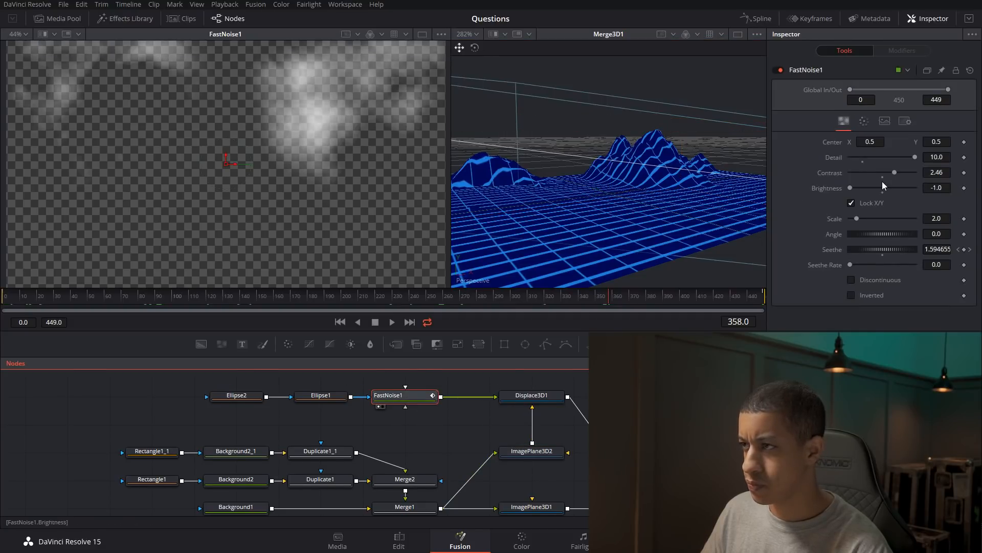
{"action": "left_click_drag", "start_coordinate": [893, 173], "coordinate": [854, 188]}
{"action": "left_click_drag", "start_coordinate": [611, 276], "coordinate": [635, 255]}
{"action": "left_click_drag", "start_coordinate": [454, 433], "coordinate": [525, 443]}
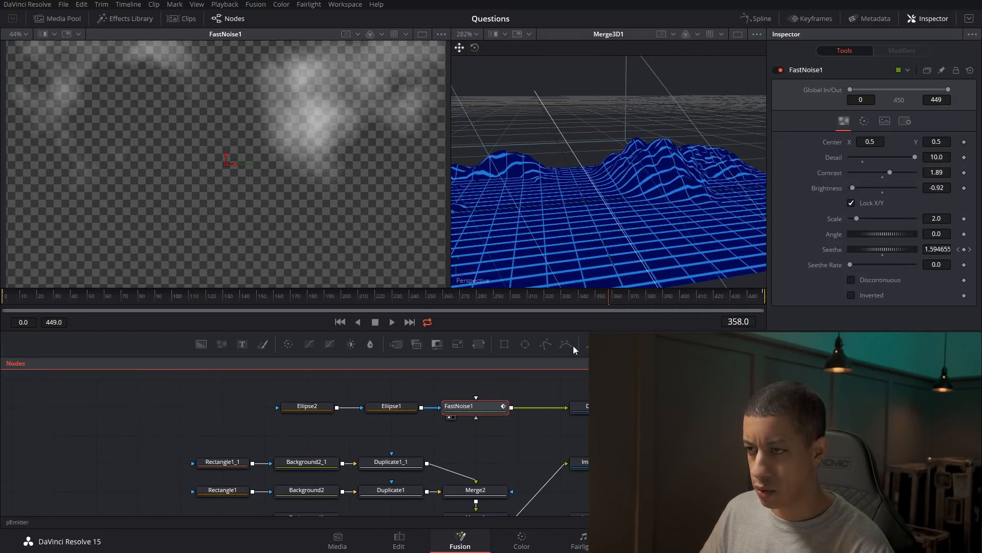
Add a rectangle mask ahead of the ellipse masks, centred at about Y 1.11, with width 1.0 and a soft edge of about 0.05.
{"action": "left_click", "coordinate": [266, 420]}
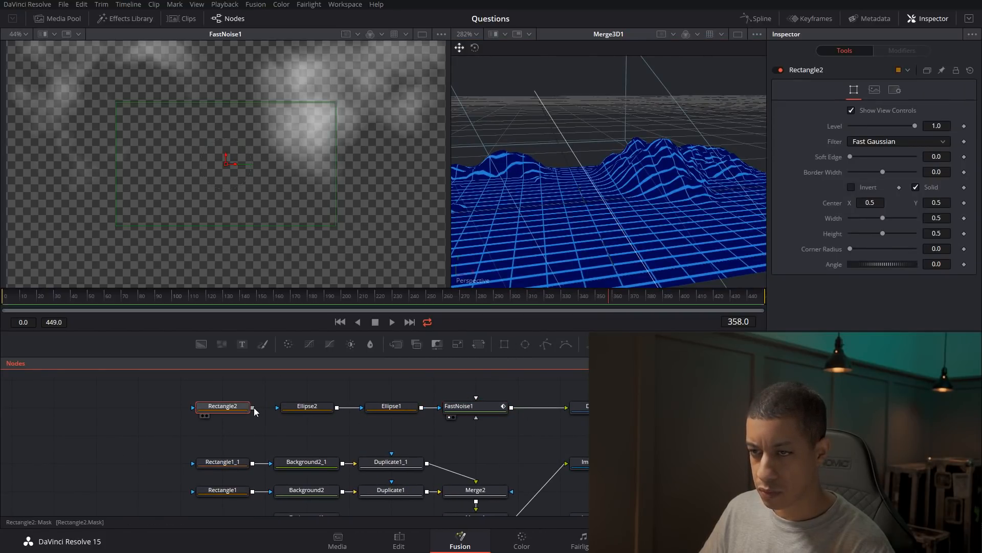
{"action": "left_click_drag", "start_coordinate": [228, 157], "coordinate": [228, 15]}
{"action": "left_click_drag", "start_coordinate": [299, 124], "coordinate": [325, 185]}
{"action": "left_click_drag", "start_coordinate": [251, 68], "coordinate": [252, 64]}
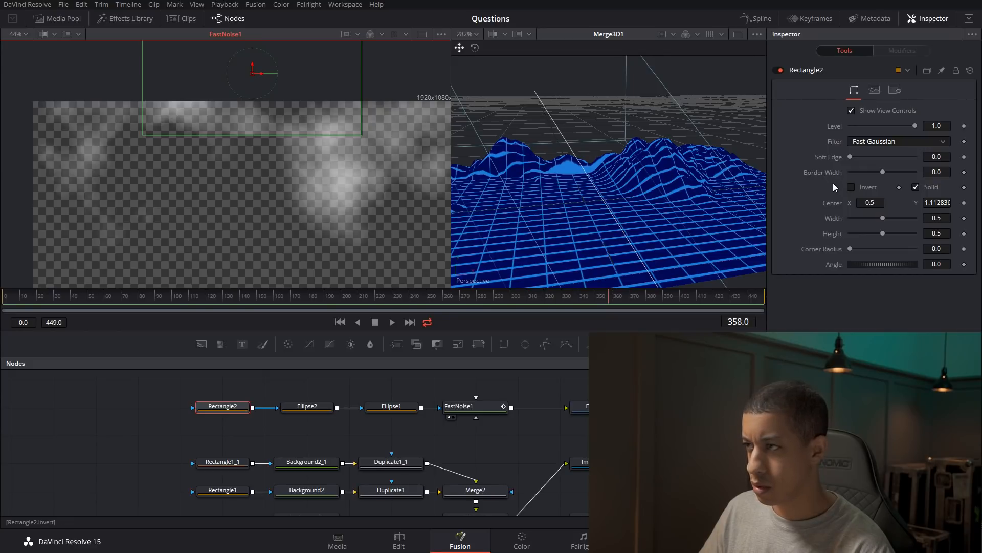
{"action": "left_click_drag", "start_coordinate": [885, 219], "coordinate": [916, 218]}
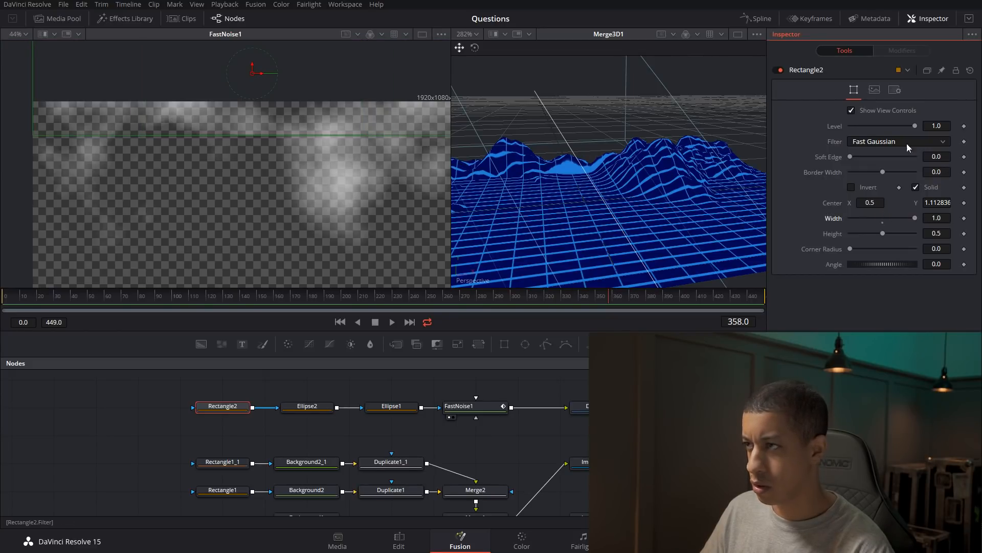
{"action": "left_click_drag", "start_coordinate": [851, 155], "coordinate": [868, 157]}
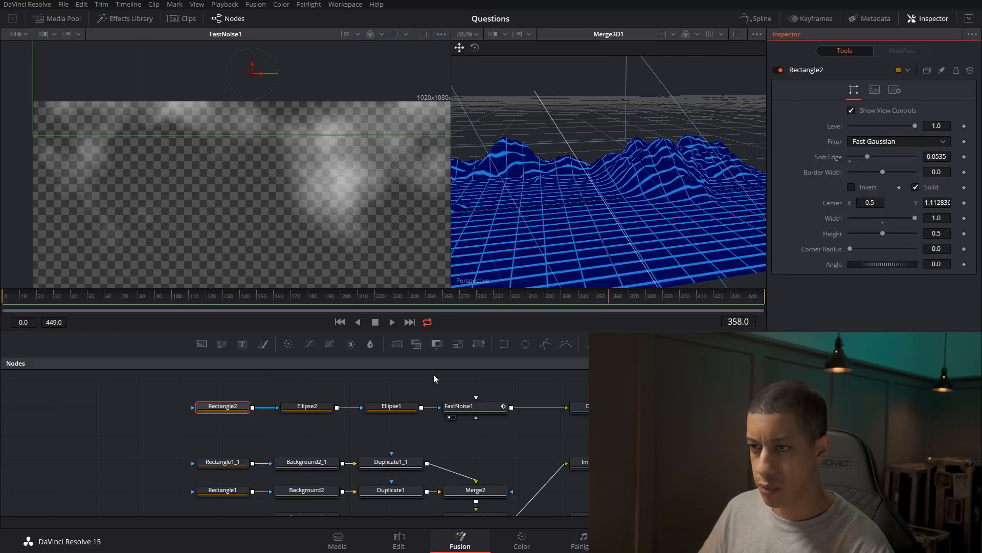
Duplicate the two ellipse masks and use the copies to mask a new Brightness Contrast node fed by the Fast Noise.
{"action": "left_click_drag", "start_coordinate": [517, 395], "coordinate": [174, 443]}
{"action": "left_click_drag", "start_coordinate": [466, 423], "coordinate": [383, 425]}
{"action": "left_click_drag", "start_coordinate": [302, 425], "coordinate": [306, 397]}
{"action": "left_click_drag", "start_coordinate": [205, 382], "coordinate": [308, 427]}
{"action": "key", "text": "ctrl+c"}
{"action": "left_click", "coordinate": [308, 429]}
{"action": "key", "text": "ctrl+v"}
{"action": "left_click_drag", "start_coordinate": [384, 441], "coordinate": [344, 426]}
{"action": "left_click_drag", "start_coordinate": [287, 350], "coordinate": [416, 428]}
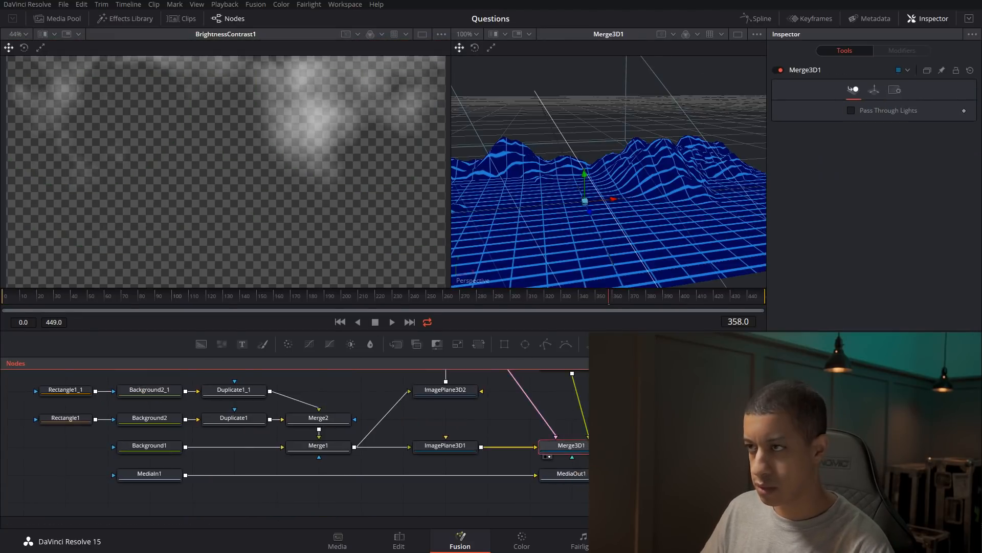
Rearrange the mask nodes, merge the Brightness Contrast result with the Fast Noise, and set its contrast to 0.06 and brightness to 0.16.
{"action": "left_click_drag", "start_coordinate": [286, 387], "coordinate": [447, 477]}
{"action": "left_click", "coordinate": [256, 427]}
{"action": "left_click", "coordinate": [140, 397]}
{"action": "left_click_drag", "start_coordinate": [319, 469], "coordinate": [530, 443]}
{"action": "left_click_drag", "start_coordinate": [411, 444], "coordinate": [369, 443]}
{"action": "left_click", "coordinate": [466, 443]}
{"action": "left_click_drag", "start_coordinate": [883, 187], "coordinate": [886, 172]}
{"action": "left_click_drag", "start_coordinate": [886, 188], "coordinate": [889, 189]}
Link width to height by expression on both duplicated ellipse masks and shrink them to about 0.315.
{"action": "left_click", "coordinate": [389, 442]}
{"action": "double_click", "coordinate": [937, 233]}
{"action": "type", "text": "="}
{"action": "left_click_drag", "start_coordinate": [849, 249], "coordinate": [833, 264]}
{"action": "mouse_move", "coordinate": [866, 264]}
{"action": "left_mouse_down"}
{"action": "mouse_move", "coordinate": [833, 248]}
{"action": "mouse_move", "coordinate": [860, 248]}
{"action": "left_mouse_up"}
{"action": "left_click", "coordinate": [305, 442]}
{"action": "double_click", "coordinate": [937, 218]}
{"action": "type", "text": "="}
Show the 3D merge in the second viewer and reposition both duplicated ellipses, placing the second at about X 0.125, Y 0.788.
{"action": "left_click", "coordinate": [554, 425]}
{"action": "left_click_drag", "start_coordinate": [554, 438], "coordinate": [307, 463]}
{"action": "key", "text": "2"}
{"action": "left_click_drag", "start_coordinate": [500, 455], "coordinate": [246, 407]}
{"action": "left_click", "coordinate": [566, 441]}
{"action": "key", "text": "2"}
{"action": "left_click_drag", "start_coordinate": [448, 421], "coordinate": [364, 421]}
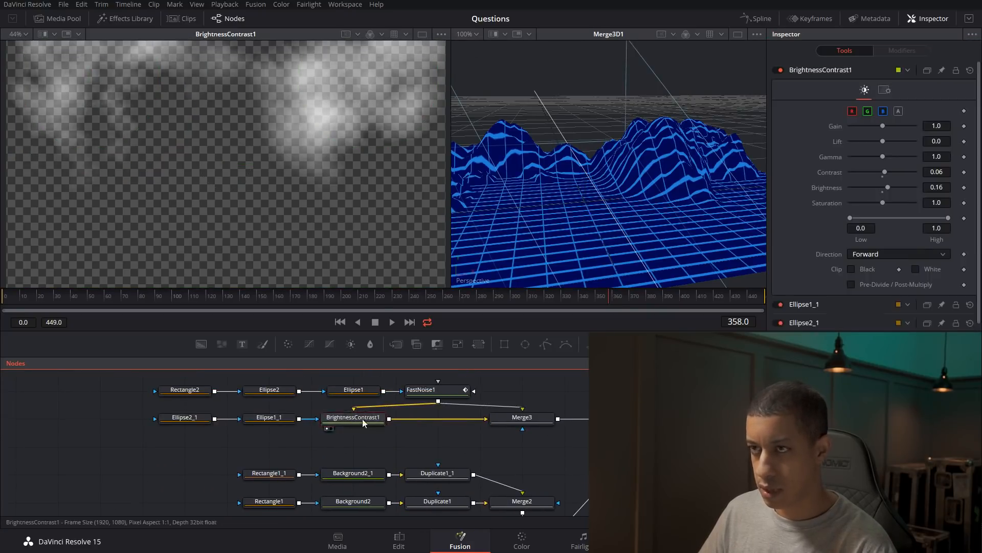
{"action": "left_click", "coordinate": [293, 440]}
{"action": "left_click_drag", "start_coordinate": [369, 80], "coordinate": [394, 81]}
{"action": "left_click", "coordinate": [206, 440]}
{"action": "left_click_drag", "start_coordinate": [91, 78], "coordinate": [64, 92]}
{"action": "left_click_drag", "start_coordinate": [363, 410], "coordinate": [300, 436]}
Show the 3D render in the second viewer and slightly reduce the mountain displacement's scale.
{"action": "left_click", "coordinate": [665, 441]}
{"action": "key", "text": "2"}
{"action": "left_click_drag", "start_coordinate": [378, 504], "coordinate": [445, 473]}
{"action": "left_click", "coordinate": [630, 434]}
{"action": "left_click_drag", "start_coordinate": [861, 128], "coordinate": [854, 127]}
Raise the Brightness Contrast node's brightness, soften the duplicated ellipse masks to a soft edge of about 0.118, and check other frames.
{"action": "left_click", "coordinate": [379, 434]}
{"action": "left_click_drag", "start_coordinate": [887, 187], "coordinate": [909, 189]}
{"action": "left_click", "coordinate": [295, 434]}
{"action": "left_click", "coordinate": [384, 436]}
{"action": "left_click", "coordinate": [295, 434]}
{"action": "left_click_drag", "start_coordinate": [866, 157], "coordinate": [888, 157]}
{"action": "left_click", "coordinate": [211, 433]}
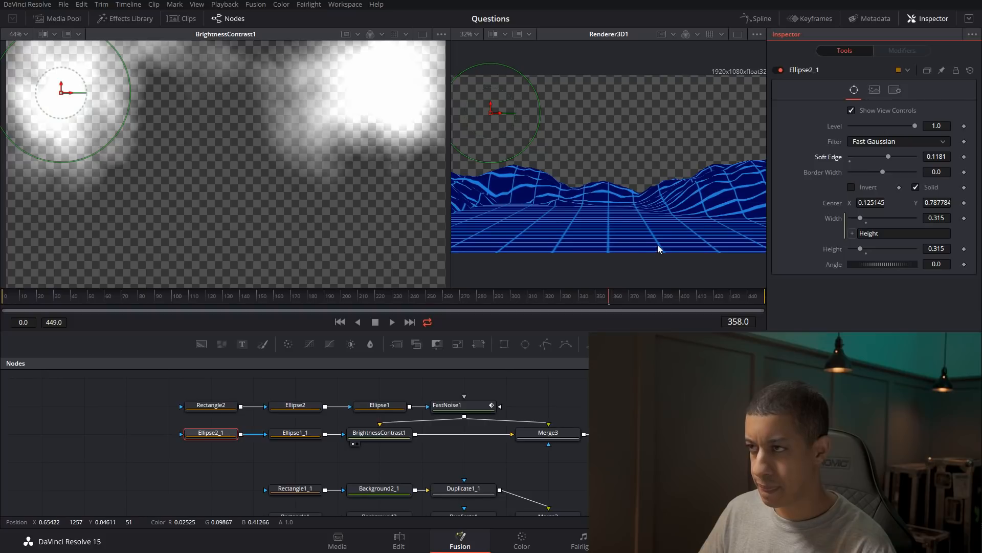
{"action": "left_click", "coordinate": [204, 297]}
{"action": "left_click_drag", "start_coordinate": [193, 299], "coordinate": [94, 302]}
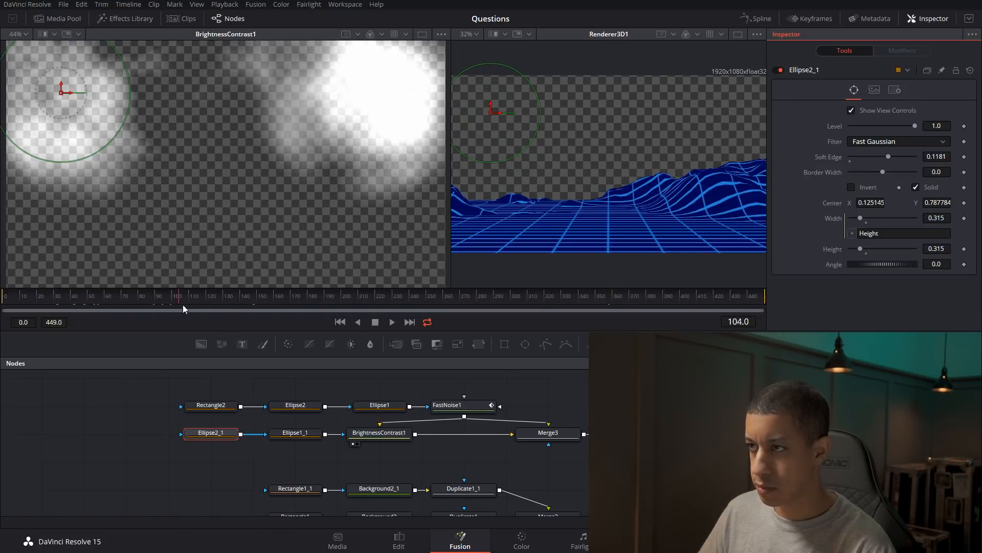
Set the second image plane's subdivisions to 200.
{"action": "left_click_drag", "start_coordinate": [611, 403], "coordinate": [578, 385]}
{"action": "left_click", "coordinate": [684, 418]}
{"action": "left_click_drag", "start_coordinate": [893, 127], "coordinate": [922, 131]}
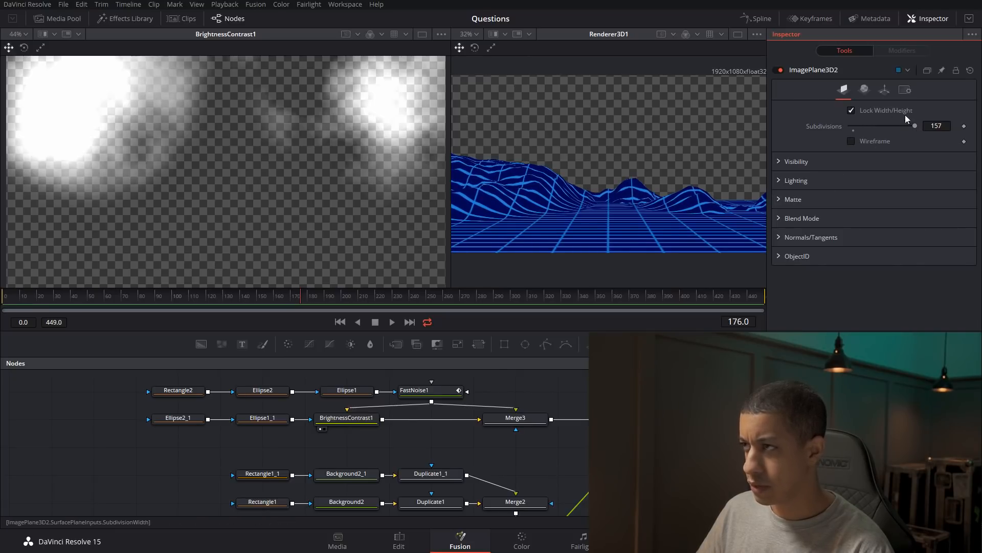
{"action": "left_click", "coordinate": [949, 127]}
{"action": "type", "text": "20"}
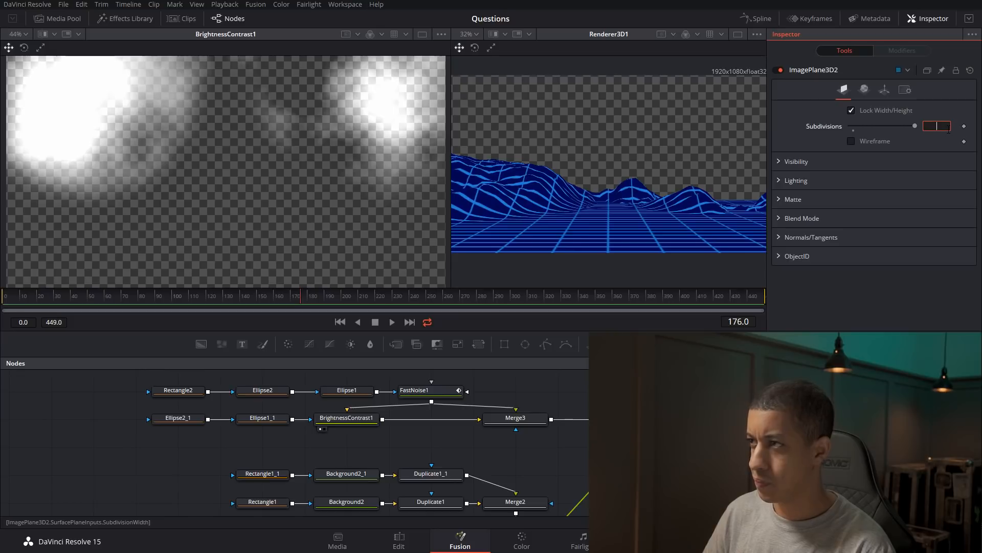
{"action": "type", "text": "0"}
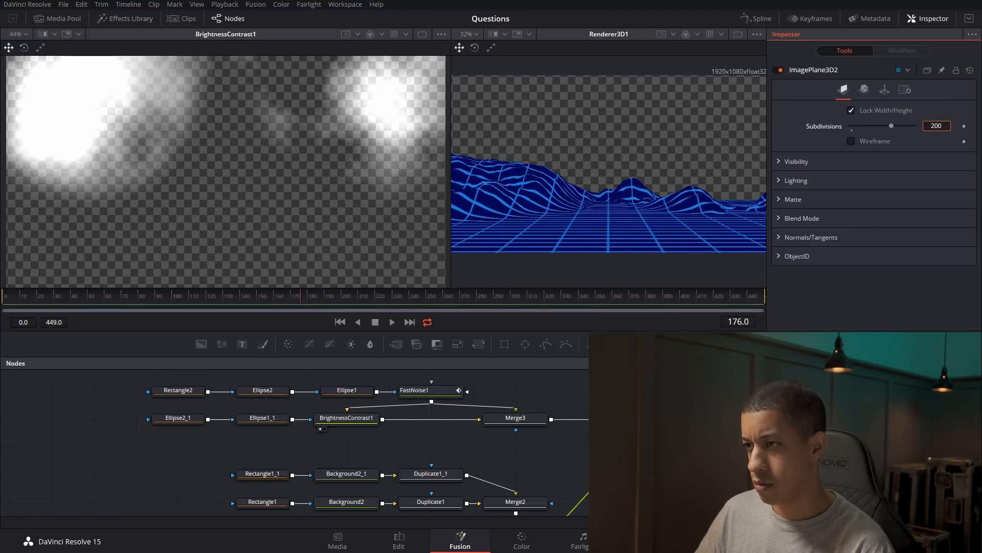
{"action": "left_click_drag", "start_coordinate": [634, 425], "coordinate": [581, 426]}
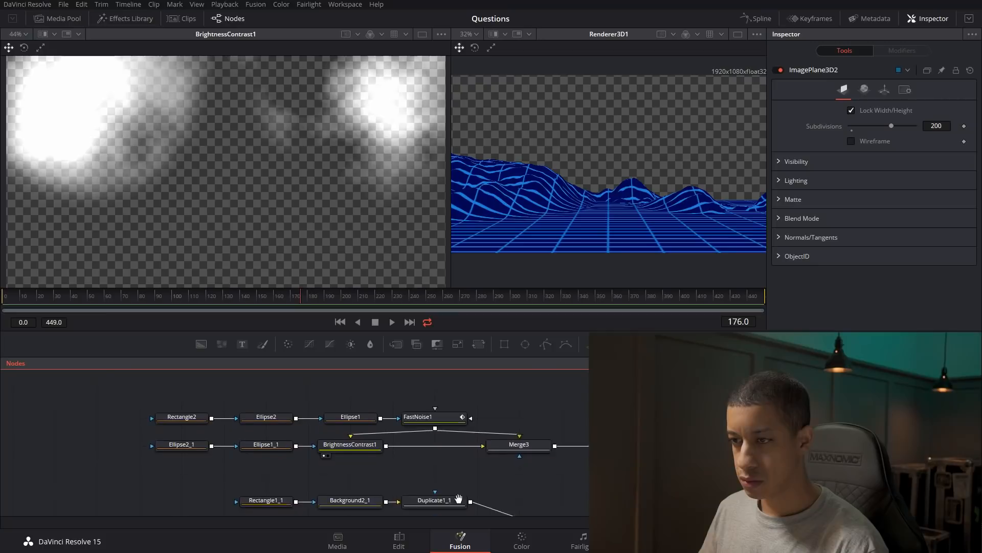
Add a Background node above the mask nodes and set its type to Gradient.
{"action": "left_click_drag", "start_coordinate": [541, 399], "coordinate": [530, 422]}
{"action": "left_click_drag", "start_coordinate": [206, 343], "coordinate": [319, 388]}
{"action": "left_click", "coordinate": [921, 155]}
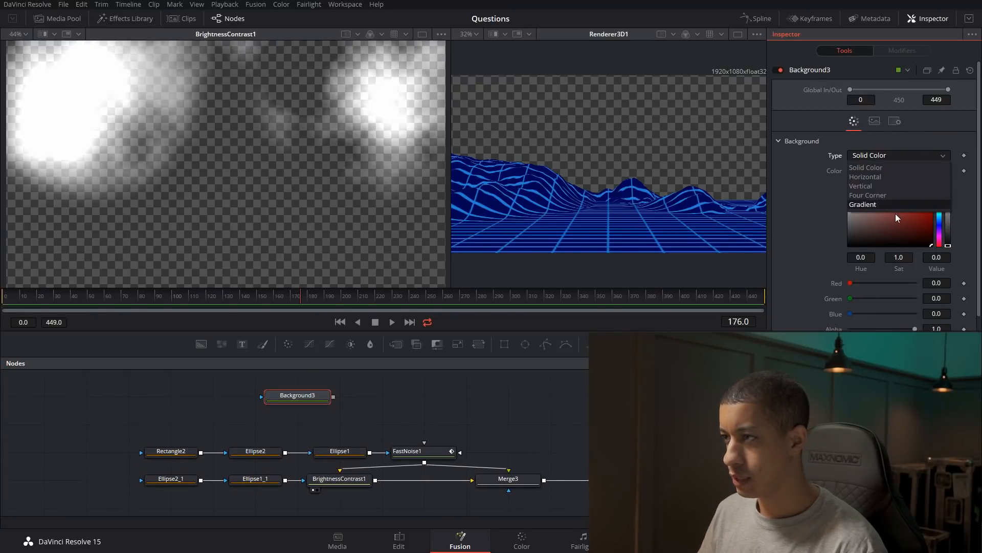
{"action": "left_click", "coordinate": [896, 205]}
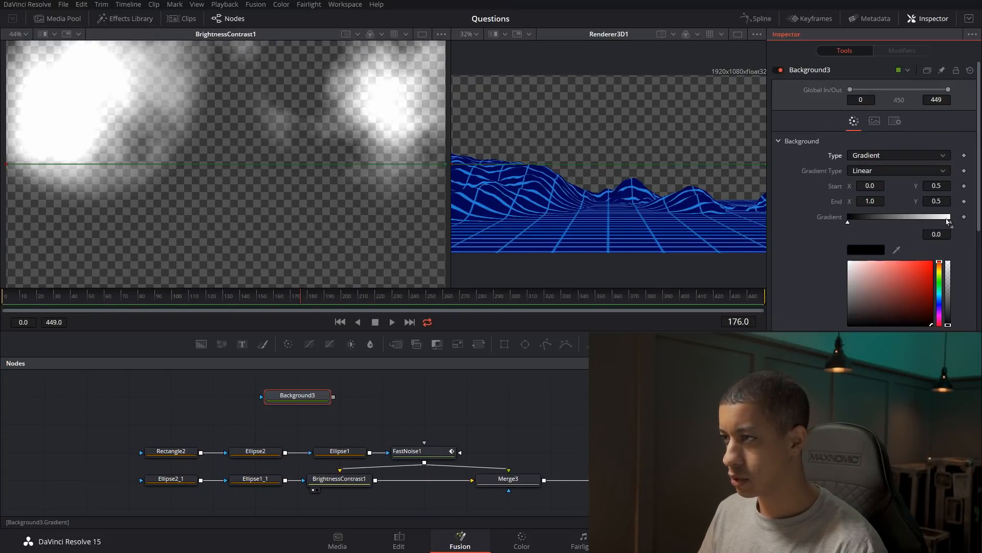
Colour the background gradient from pink at its start to blue-violet at its end.
{"action": "left_click", "coordinate": [940, 319]}
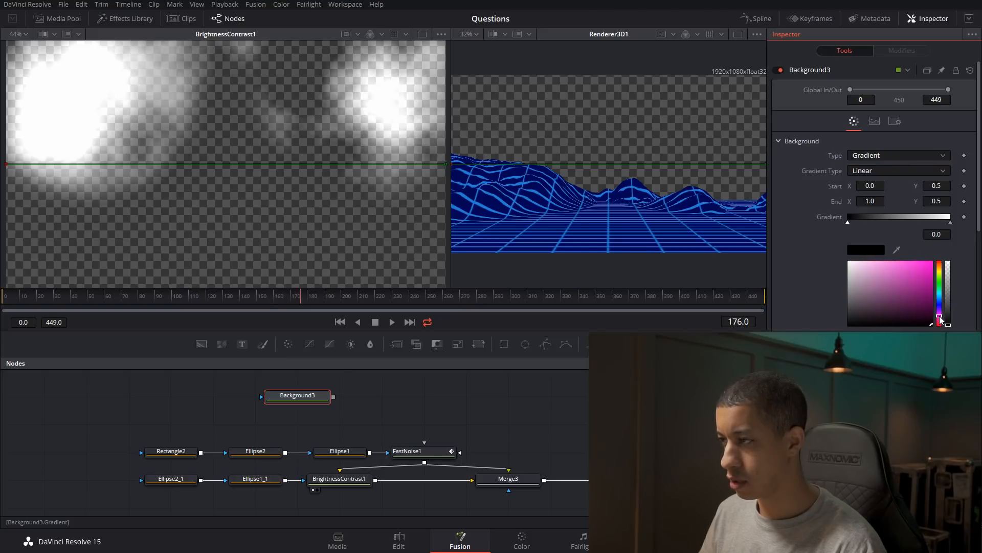
{"action": "left_click", "coordinate": [940, 270]}
{"action": "left_click", "coordinate": [940, 315]}
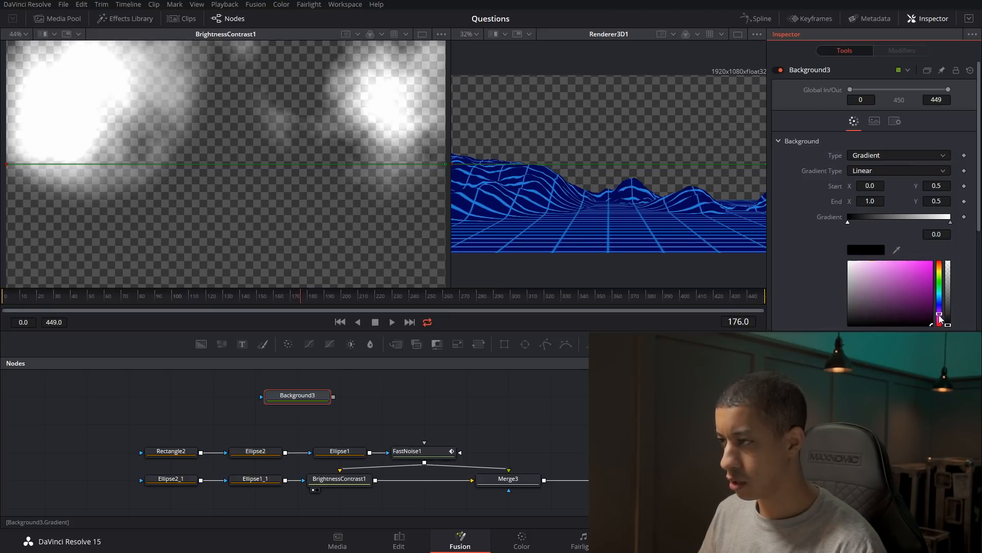
{"action": "mouse_move", "coordinate": [925, 309]}
{"action": "left_mouse_down"}
{"action": "mouse_move", "coordinate": [931, 275]}
{"action": "mouse_move", "coordinate": [921, 274]}
{"action": "left_mouse_up"}
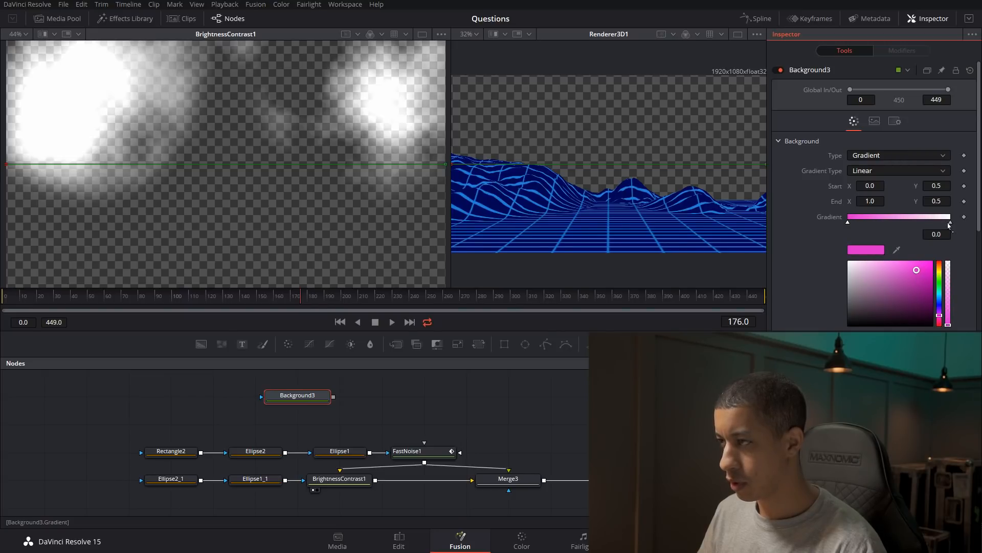
{"action": "left_click", "coordinate": [950, 223]}
{"action": "left_click_drag", "start_coordinate": [940, 320], "coordinate": [940, 311]}
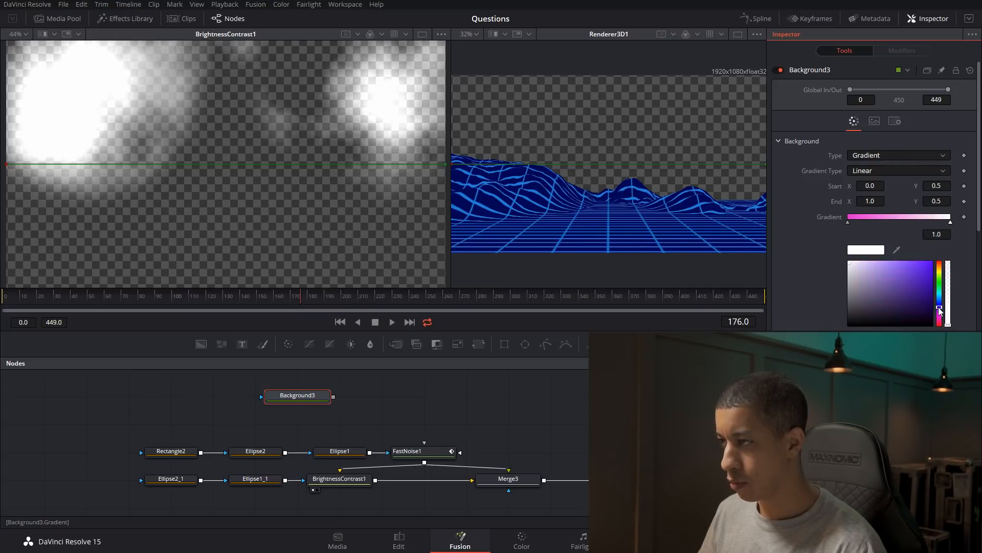
{"action": "left_click", "coordinate": [929, 272]}
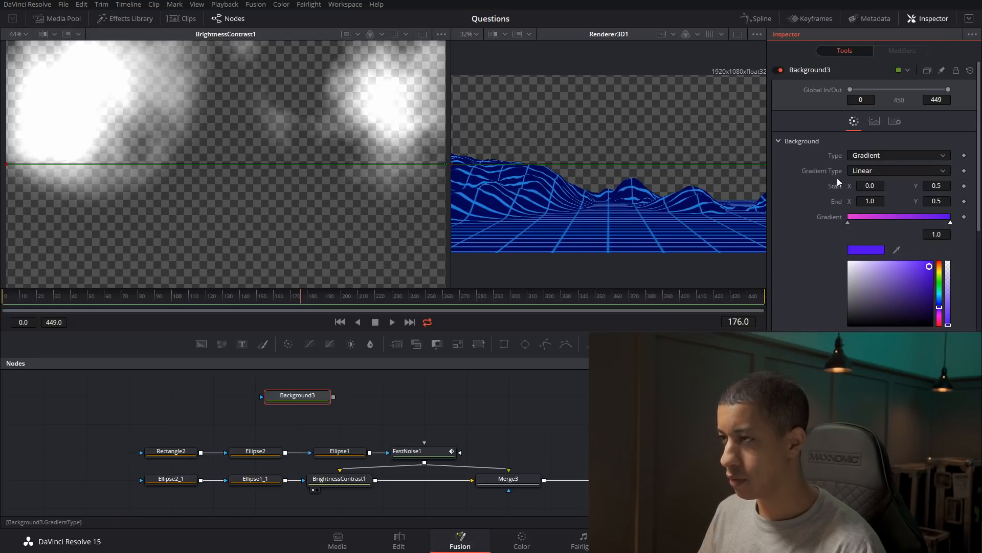
Centre the background gradient horizontally by setting its start X and end X to 0.5.
{"action": "left_click", "coordinate": [874, 186]}
{"action": "type", "text": "0.5"}
{"action": "key", "text": "Tab"}
{"action": "left_click", "coordinate": [874, 202]}
{"action": "type", "text": "0.5"}
{"action": "key", "text": "Tab"}
Set the background gradient's start Y to 1.0 and end Y to 0.0.
{"action": "left_click", "coordinate": [945, 186]}
{"action": "type", "text": "1"}
{"action": "key", "text": "Tab"}
{"action": "key", "text": "Tab"}
{"action": "type", "text": "0."}
{"action": "key", "text": "Tab"}
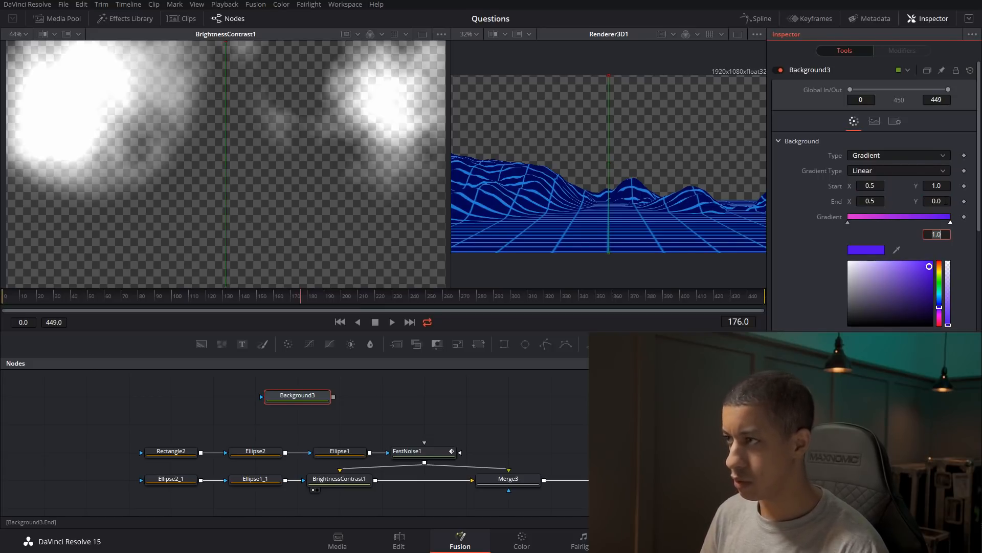
Show the gradient background in the first viewer and reverse its direction with start Y 0.0 and end Y 1.0.
{"action": "left_click", "coordinate": [302, 398]}
{"action": "key", "text": "1"}
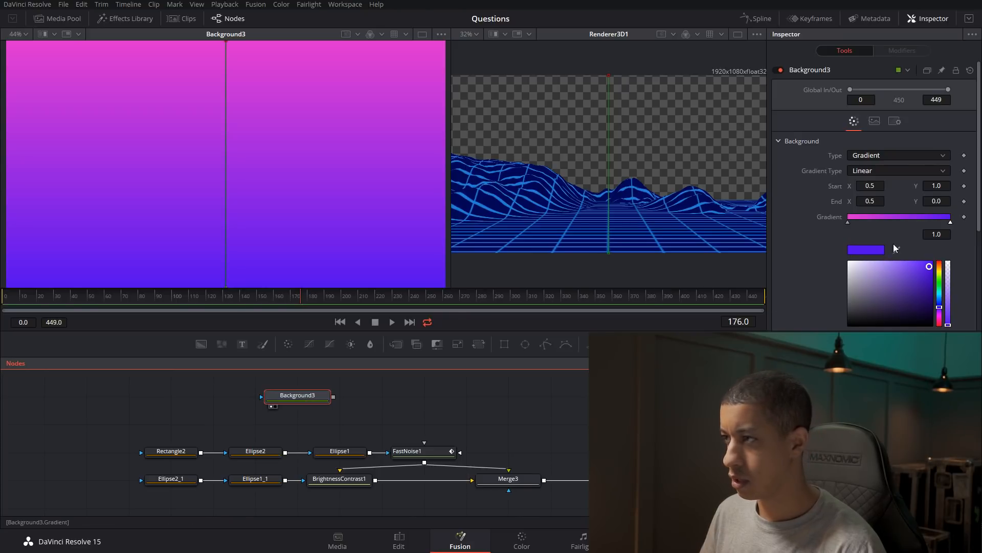
{"action": "left_click", "coordinate": [945, 187]}
{"action": "type", "text": "0"}
{"action": "key", "text": "Tab"}
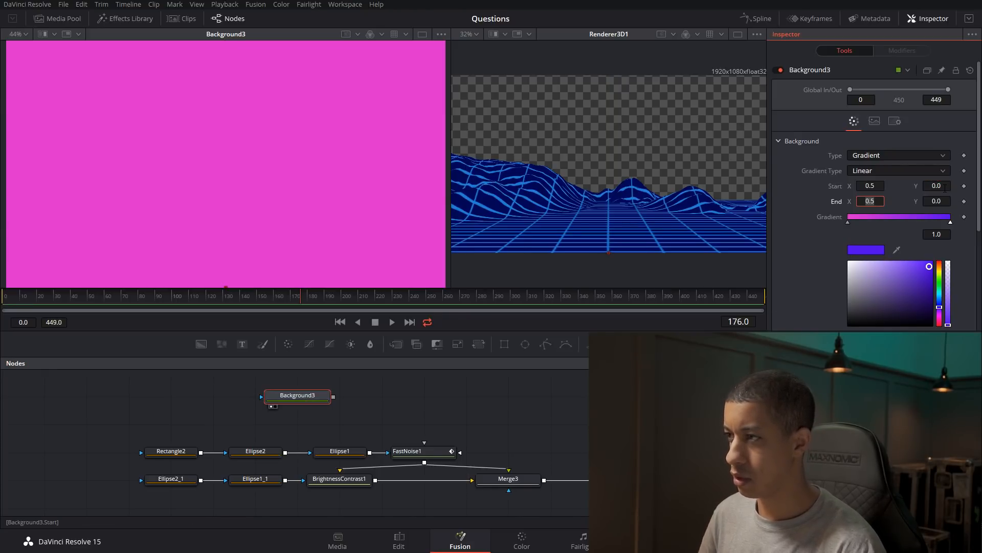
{"action": "key", "text": "Tab"}
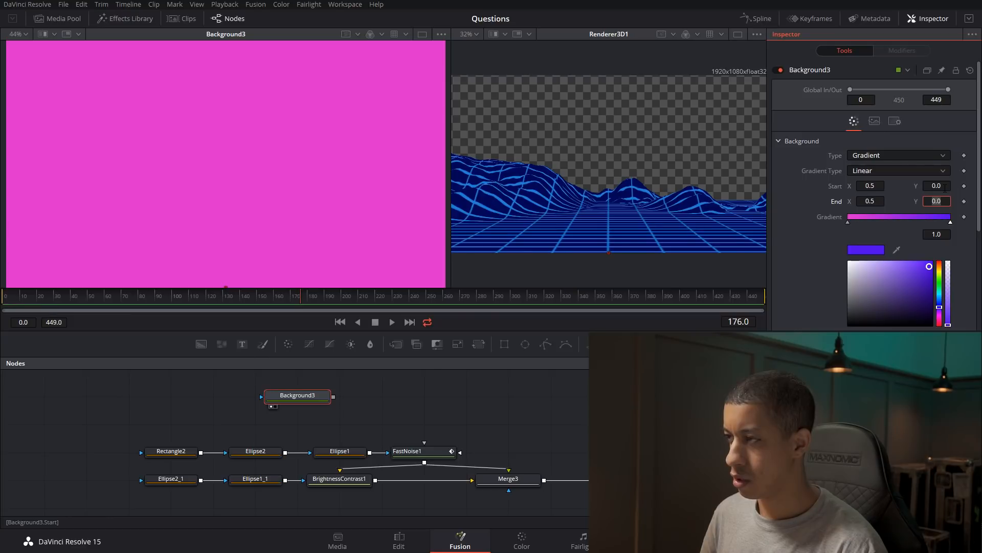
{"action": "type", "text": "1"}
{"action": "key", "text": "Tab"}
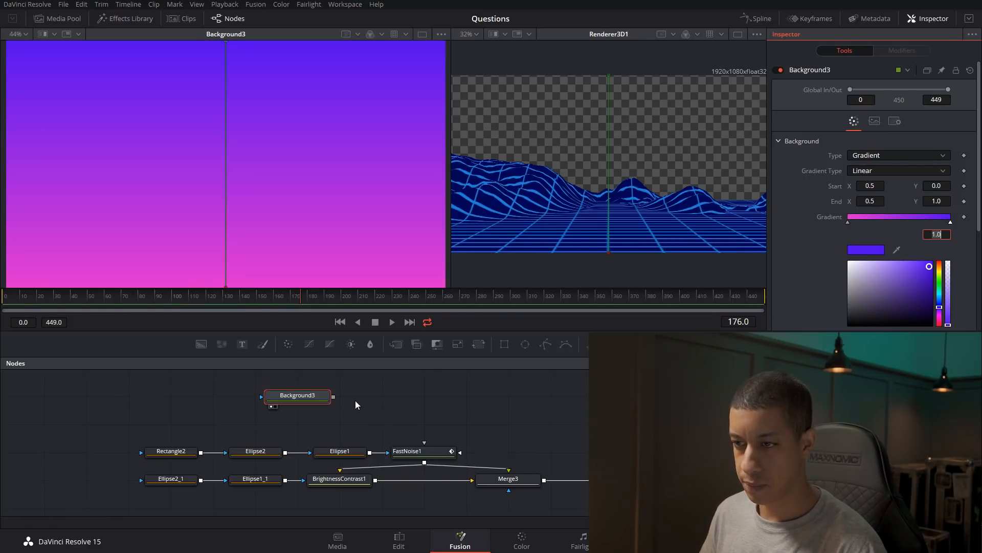
Feed the gradient background into a new 3D image plane, connect that plane to the 3D merge, and align the Background node.
{"action": "left_click_drag", "start_coordinate": [327, 401], "coordinate": [454, 401]}
{"action": "left_click_drag", "start_coordinate": [659, 344], "coordinate": [504, 398]}
{"action": "left_click_drag", "start_coordinate": [569, 410], "coordinate": [609, 433]}
{"action": "scroll", "coordinate": [604, 404], "scroll_direction": "down", "scroll_amount": 3}
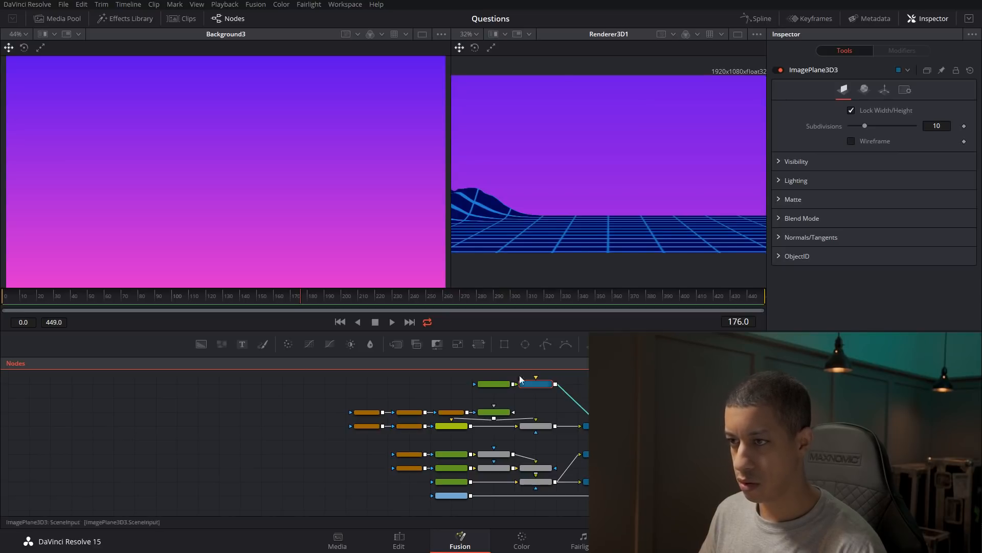
{"action": "left_click_drag", "start_coordinate": [497, 386], "coordinate": [460, 386]}
{"action": "left_click", "coordinate": [560, 402]}
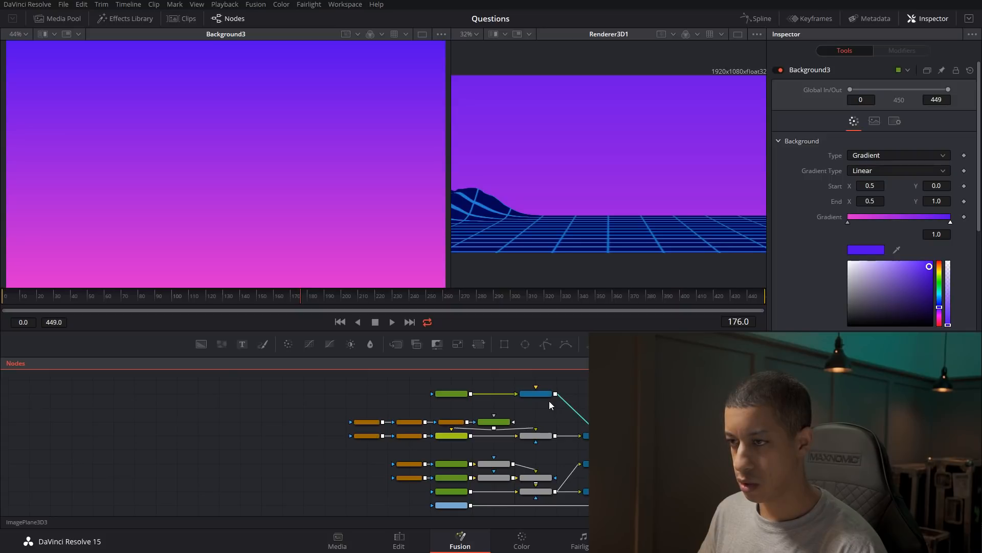
Move the gradient plane behind the grid terrain in the 3D merge, raise it slightly, and show the render in the first viewer.
{"action": "left_click", "coordinate": [542, 396]}
{"action": "left_click", "coordinate": [642, 455]}
{"action": "key", "text": "2"}
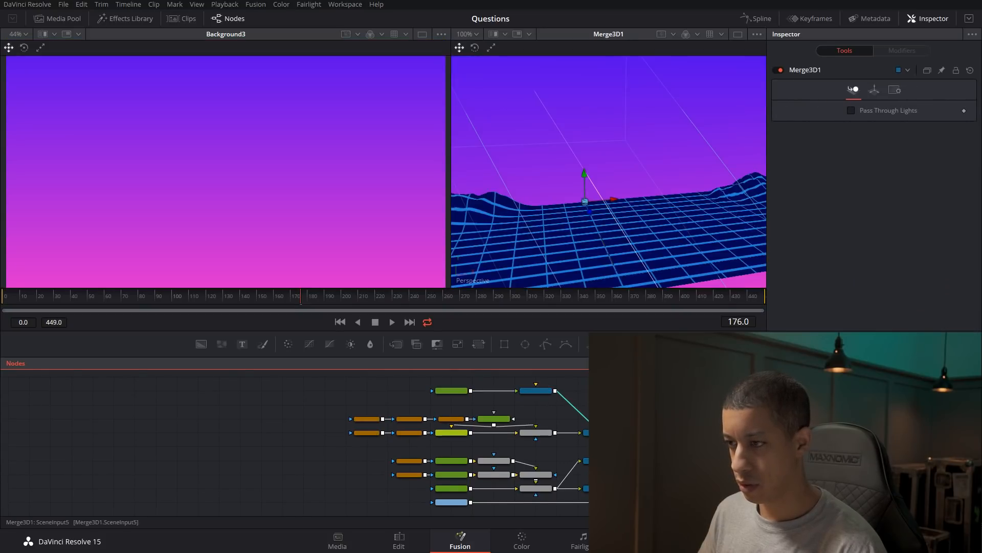
{"action": "left_click_drag", "start_coordinate": [581, 243], "coordinate": [691, 230]}
{"action": "scroll", "coordinate": [694, 234], "scroll_direction": "down", "scroll_amount": 3}
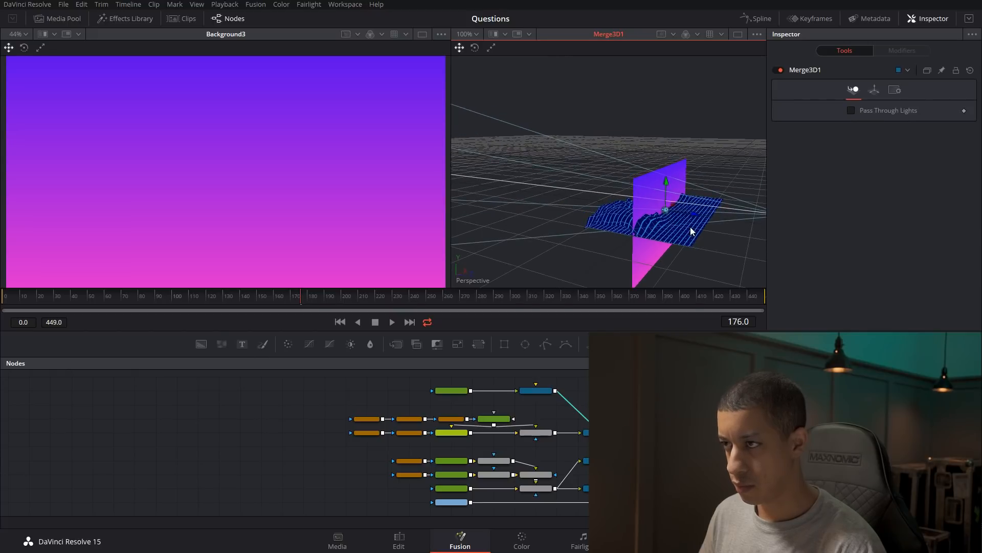
{"action": "left_click", "coordinate": [536, 391]}
{"action": "left_click_drag", "start_coordinate": [694, 215], "coordinate": [641, 204]}
{"action": "left_click_drag", "start_coordinate": [607, 250], "coordinate": [665, 246]}
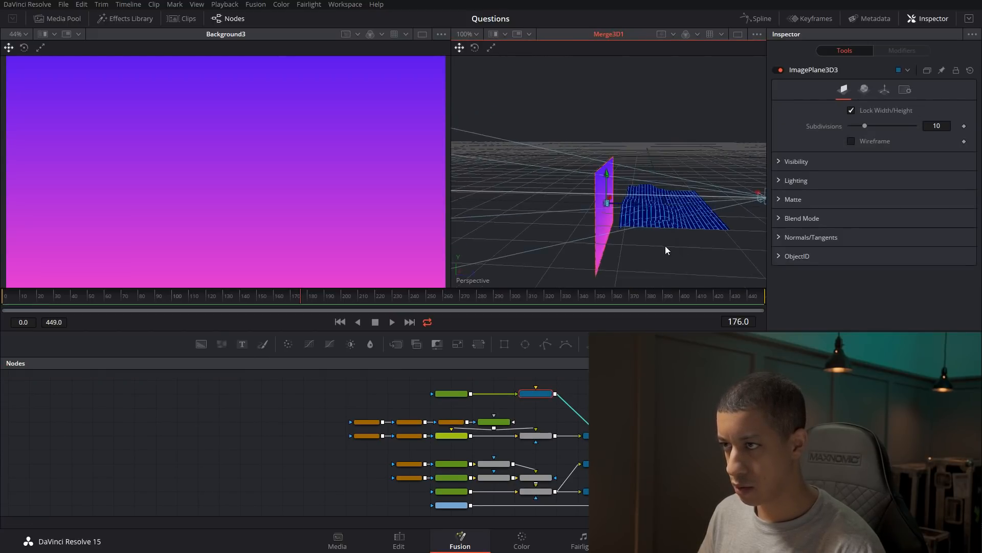
{"action": "left_click_drag", "start_coordinate": [607, 177], "coordinate": [605, 162]}
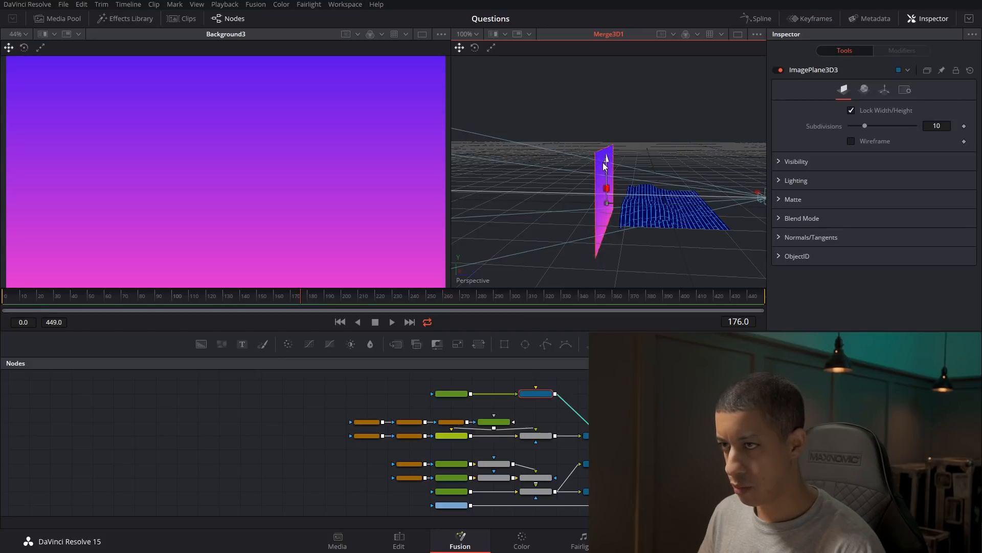
{"action": "left_click", "coordinate": [726, 463]}
{"action": "key", "text": "1"}
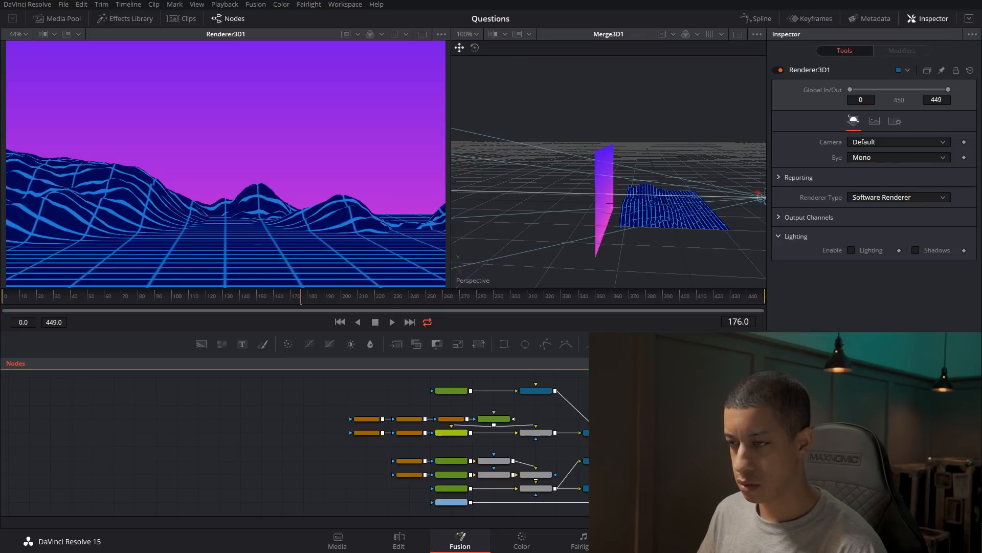
Tighten the sky gradient by moving the pink stop to about 0.149 and the blue-violet stop to about 0.776, and save the project.
{"action": "left_click", "coordinate": [617, 159]}
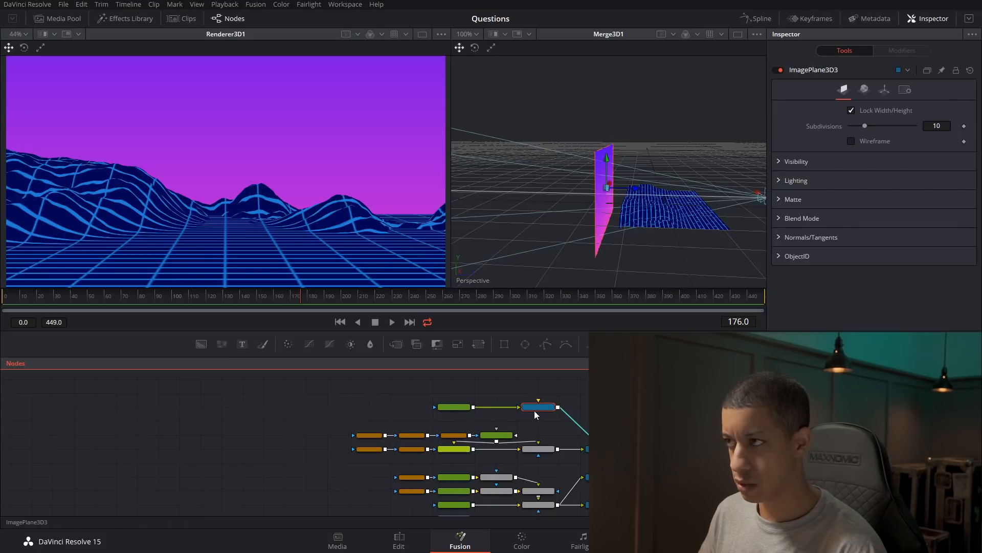
{"action": "left_click", "coordinate": [463, 407]}
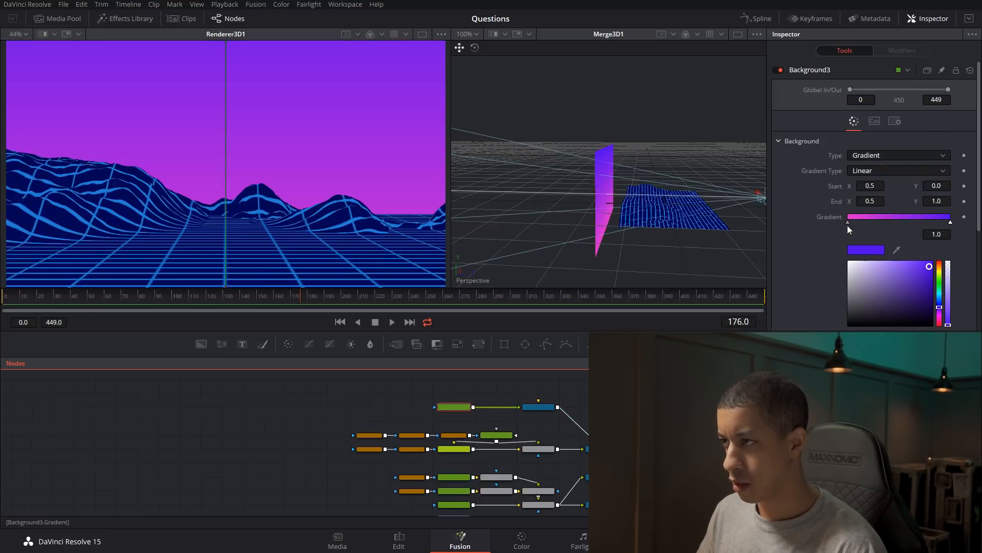
{"action": "left_click_drag", "start_coordinate": [848, 222], "coordinate": [856, 223]}
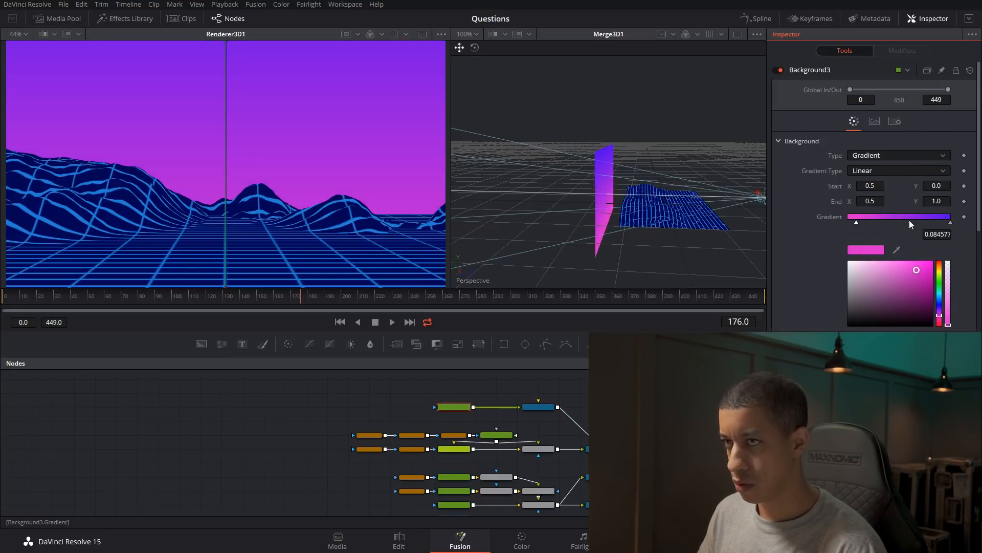
{"action": "left_click_drag", "start_coordinate": [950, 222], "coordinate": [928, 226]}
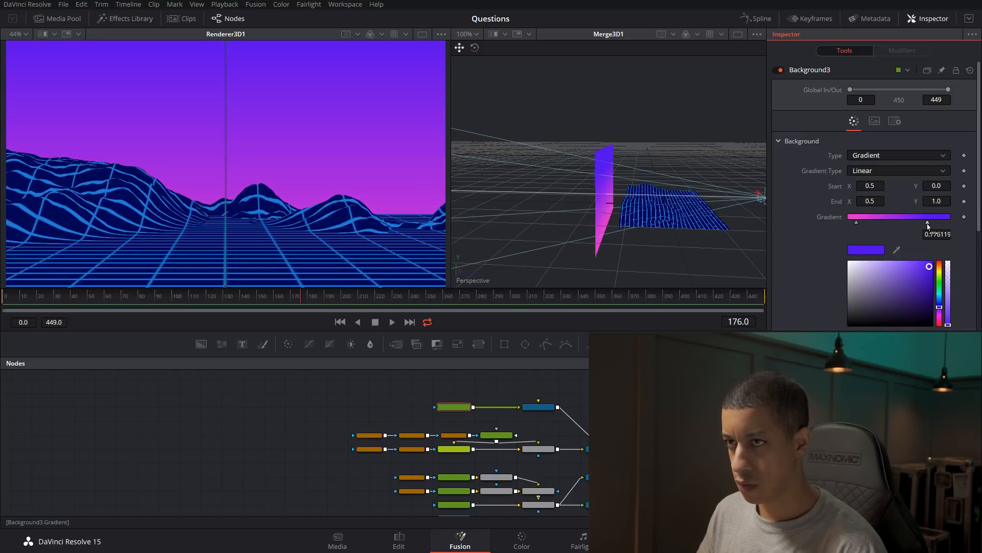
{"action": "left_click_drag", "start_coordinate": [857, 223], "coordinate": [863, 222]}
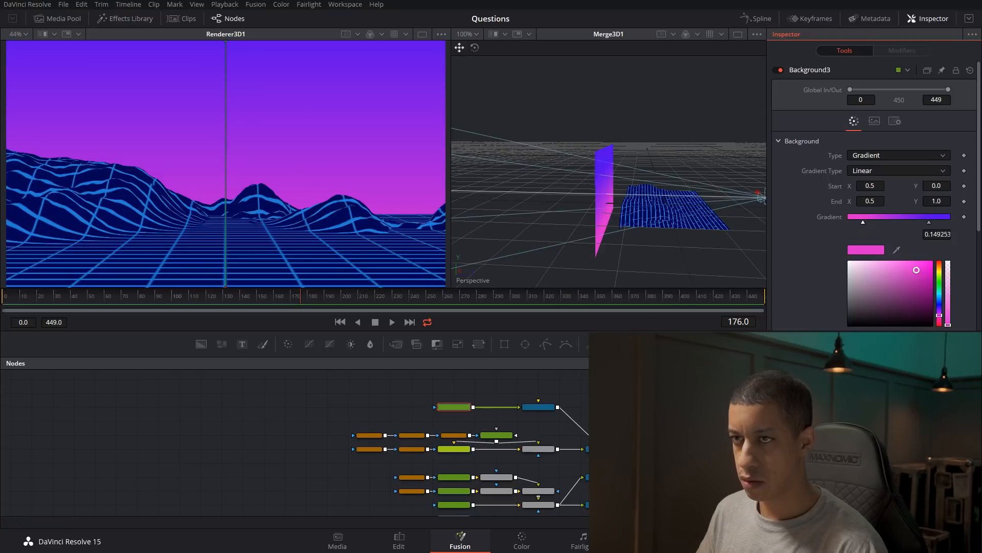
{"action": "key", "text": "ctrl+s"}
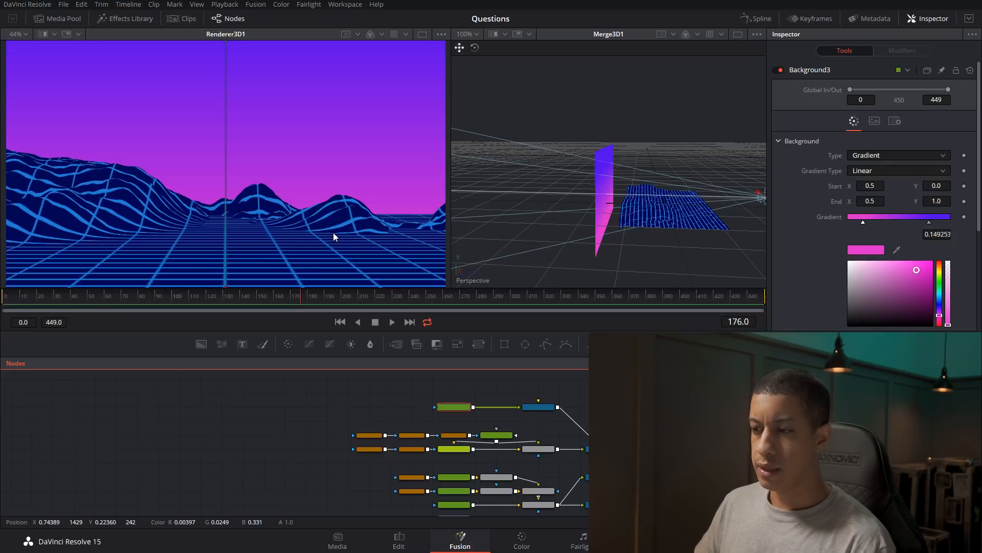
Save the project and open the Kontakt instrument on audio track A1 in the Fairlight page.
{"action": "left_click", "coordinate": [592, 541]}
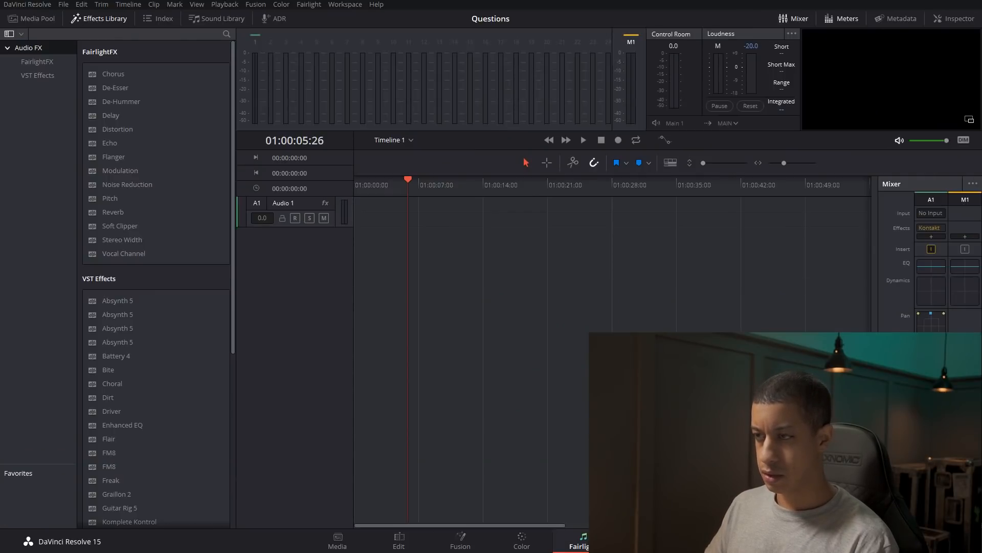
{"action": "left_click", "coordinate": [932, 228]}
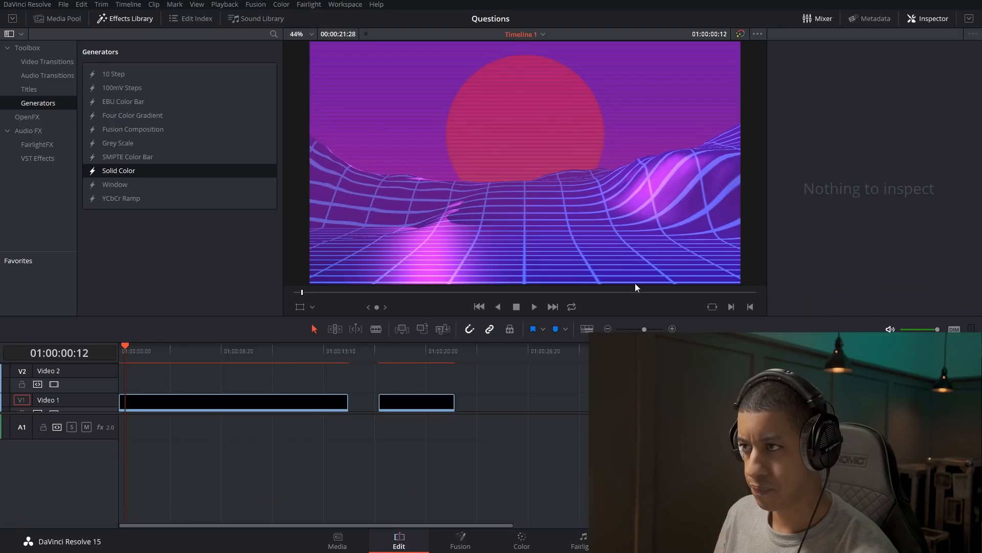
{"action": "key", "text": "ctrl+s"}
{"action": "left_click", "coordinate": [583, 542]}
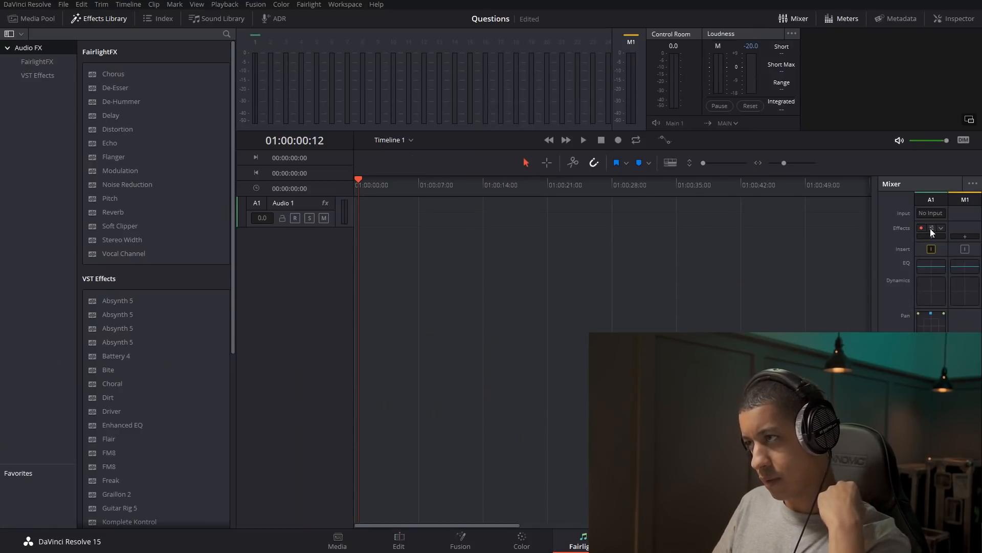
{"action": "left_click", "coordinate": [931, 228]}
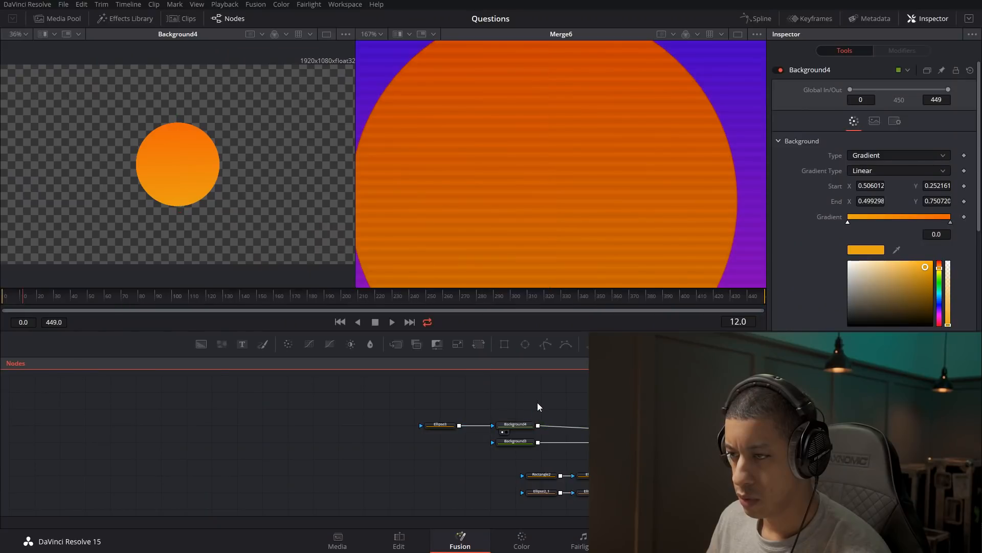
Branch a Blur node off the sun's Background4, show it in the second viewer, and set its blur size to about 90.6.
{"action": "key", "text": "shift+space"}
{"action": "type", "text": "blur"}
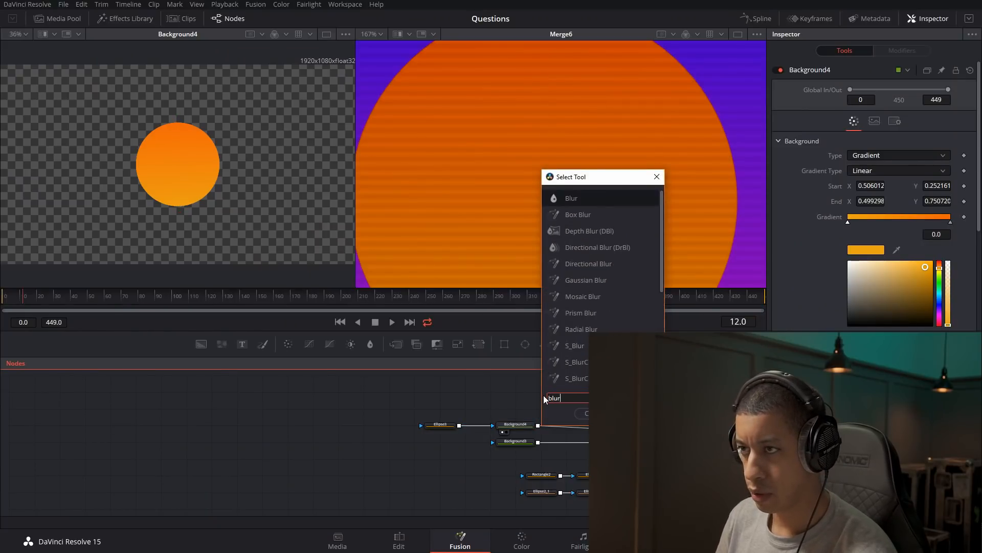
{"action": "key", "text": "Return"}
{"action": "left_click_drag", "start_coordinate": [534, 412], "coordinate": [586, 411]}
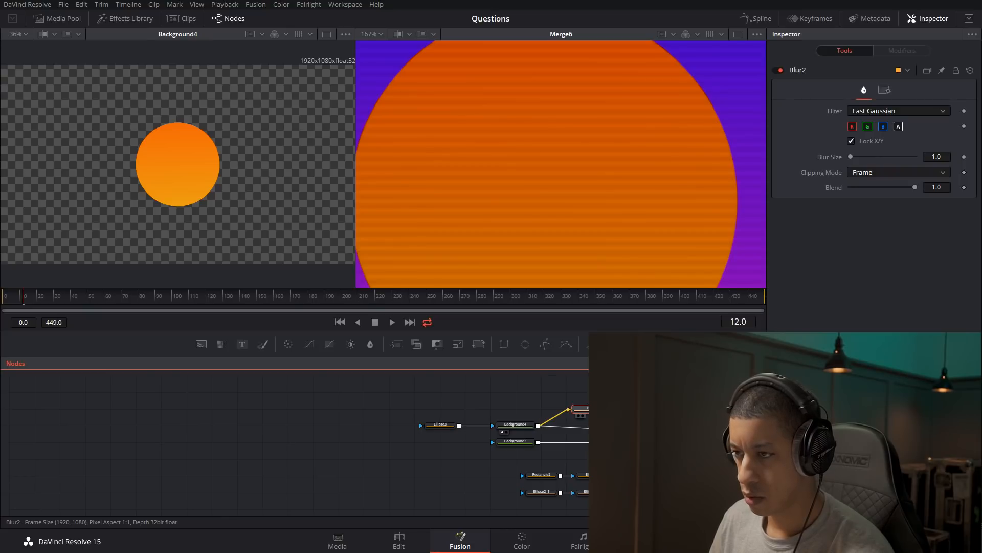
{"action": "key", "text": "2"}
{"action": "left_click_drag", "start_coordinate": [851, 157], "coordinate": [910, 161]}
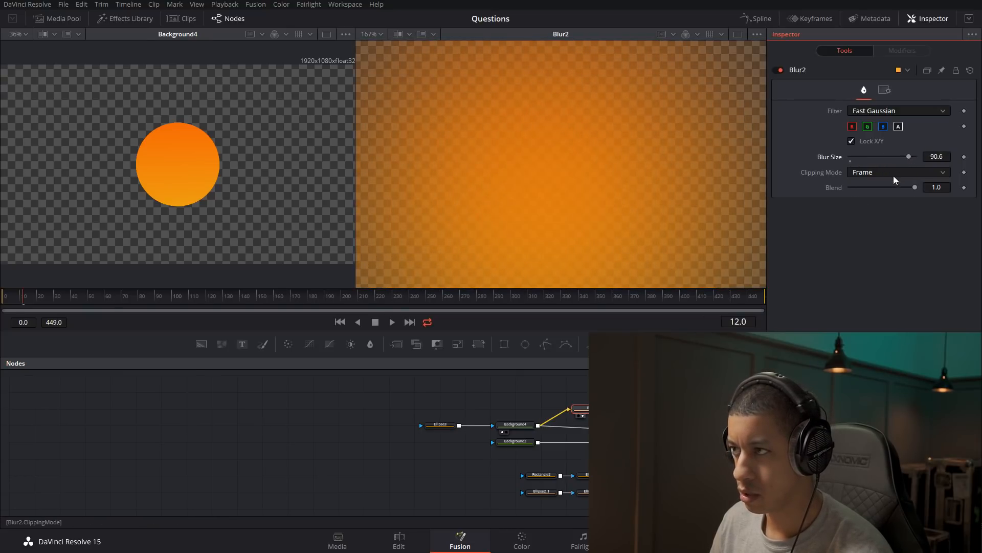
{"action": "scroll", "coordinate": [619, 221], "scroll_direction": "down", "scroll_amount": 3}
{"action": "left_click_drag", "start_coordinate": [607, 228], "coordinate": [613, 195]}
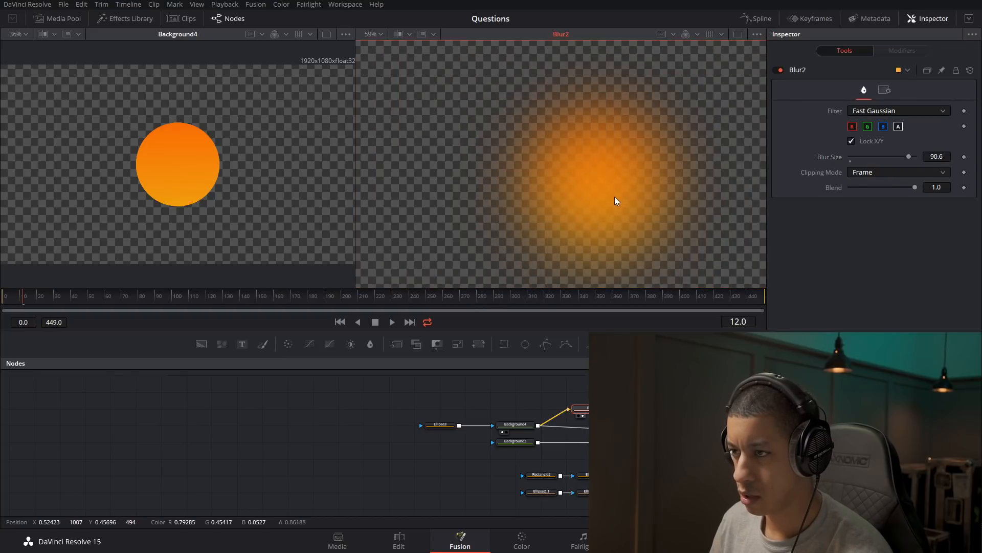
Add a Brightness Contrast node after the sun's new blur.
{"action": "key", "text": "shift+space"}
{"action": "type", "text": "blur"}
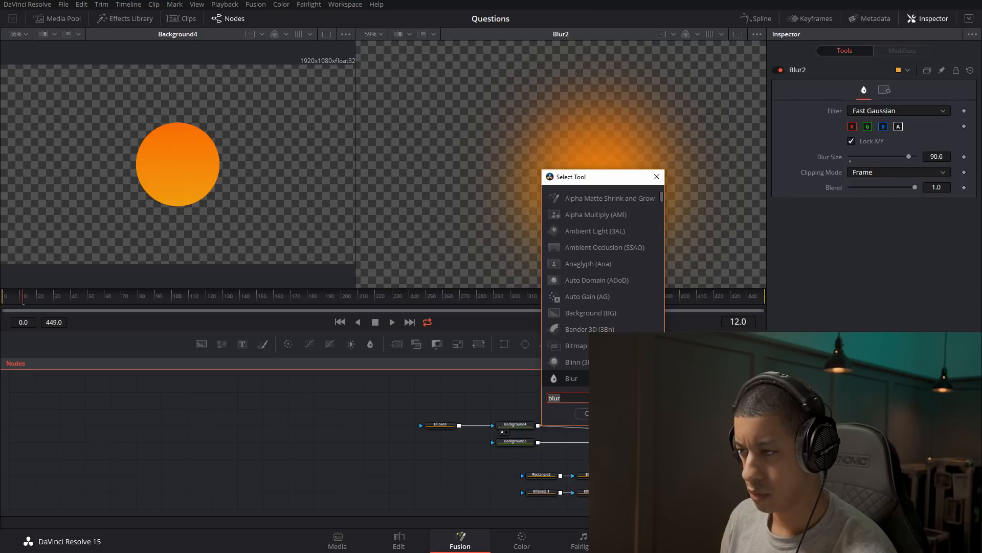
{"action": "type", "text": "con"}
{"action": "key", "text": "Return"}
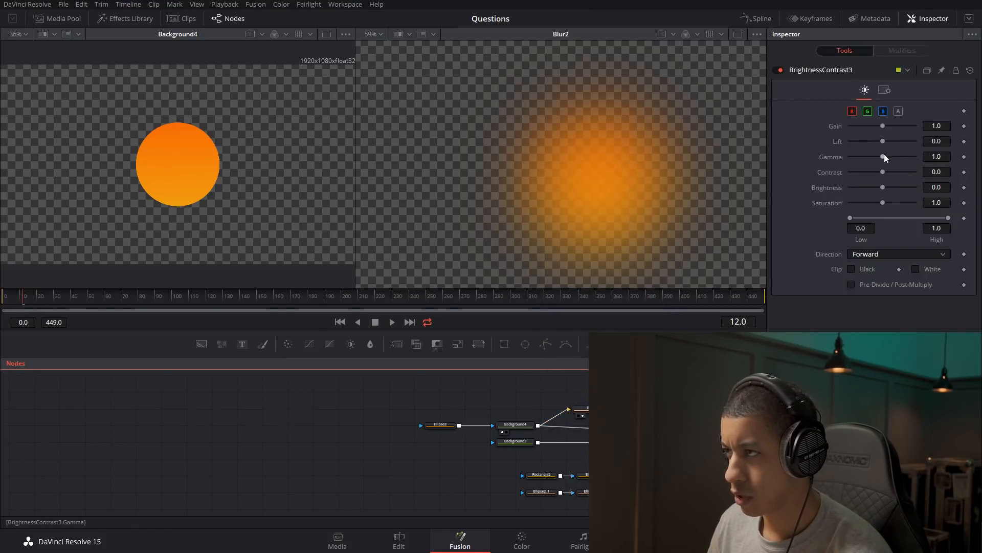
Try raising the glow's gamma to about 2.4, lift to about 0.11 and brightness to about 0.7.
{"action": "mouse_move", "coordinate": [883, 157]}
{"action": "left_mouse_down"}
{"action": "mouse_move", "coordinate": [894, 156]}
{"action": "mouse_move", "coordinate": [888, 143]}
{"action": "left_mouse_up"}
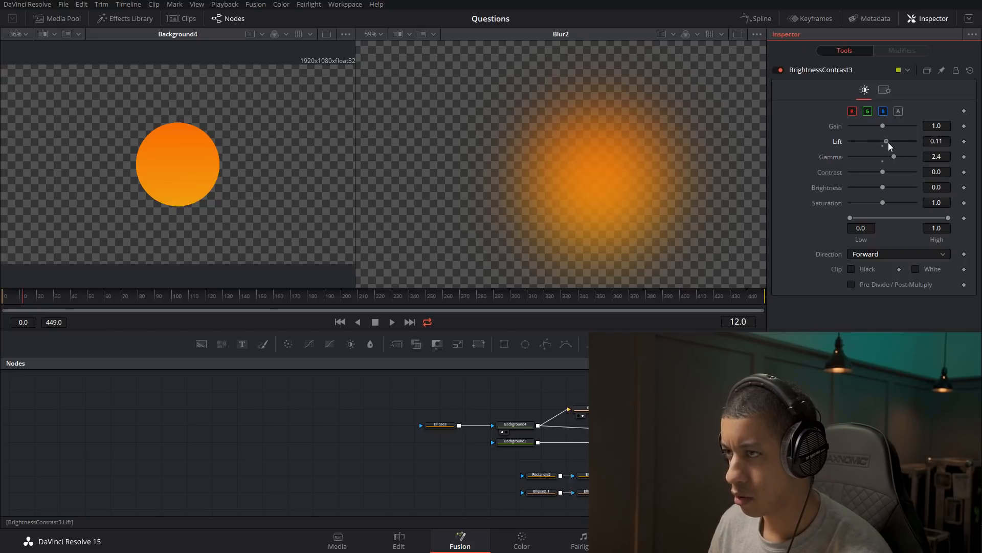
{"action": "left_click", "coordinate": [883, 161]}
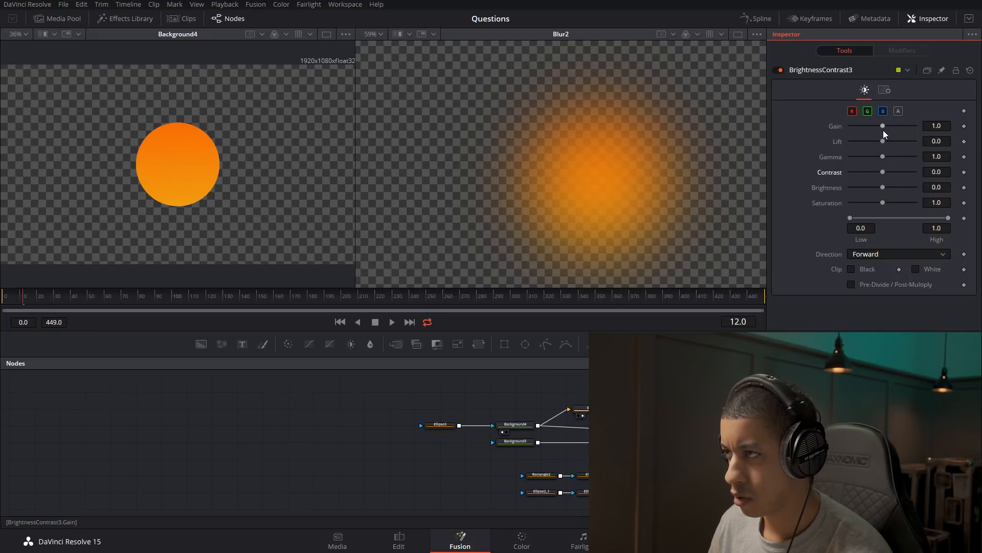
{"action": "left_click_drag", "start_coordinate": [909, 194], "coordinate": [904, 195]}
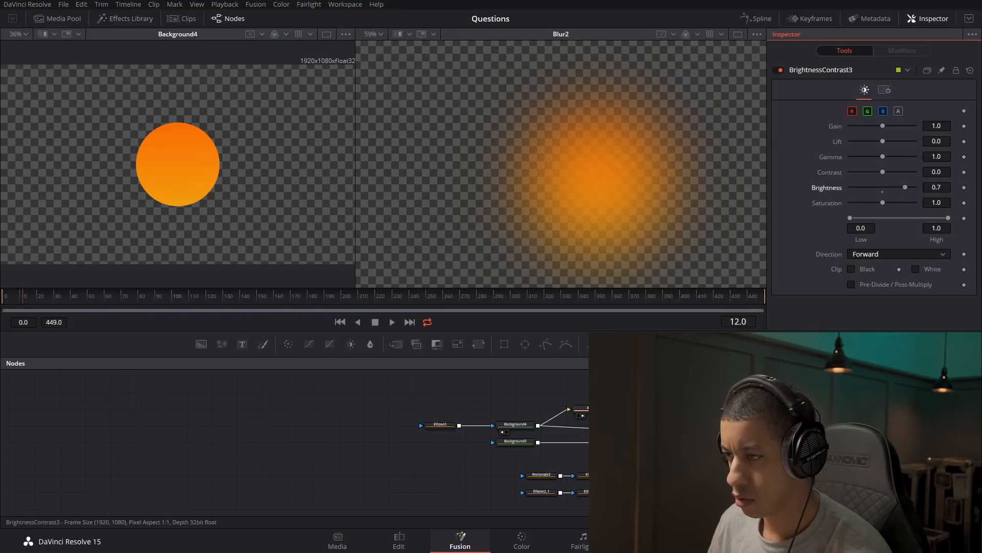
Show BrightnessContrast3 in the second viewer, reset its brightness to 0.0, and raise its gain to about 1.7.
{"action": "left_click", "coordinate": [667, 409]}
{"action": "key", "text": "2"}
{"action": "left_click_drag", "start_coordinate": [891, 188], "coordinate": [881, 193]}
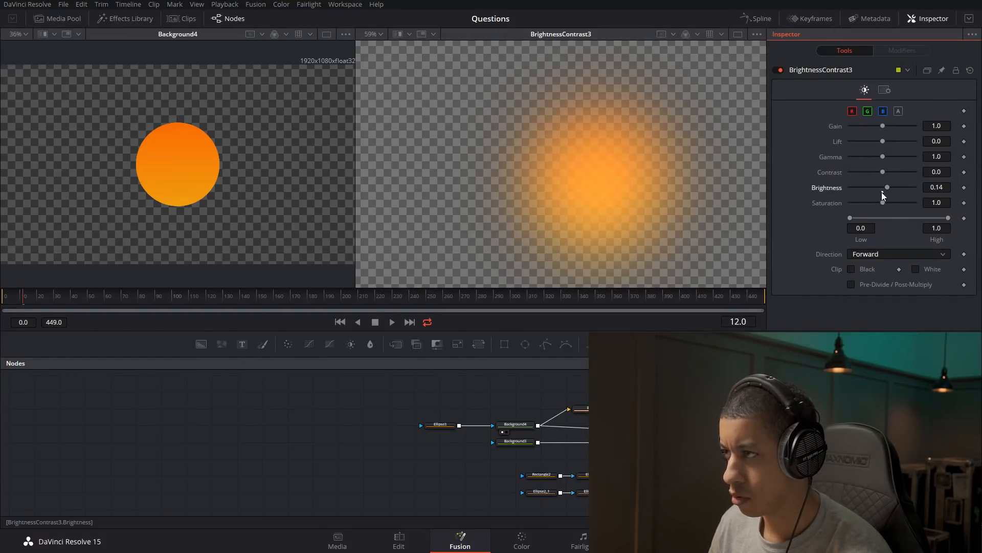
{"action": "double_click", "coordinate": [882, 192]}
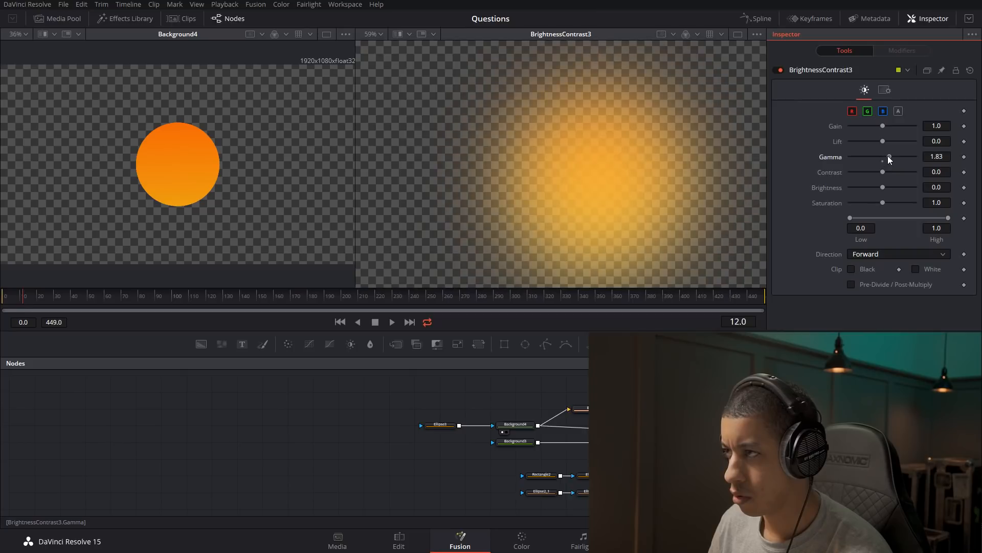
{"action": "left_click_drag", "start_coordinate": [882, 128], "coordinate": [888, 128]}
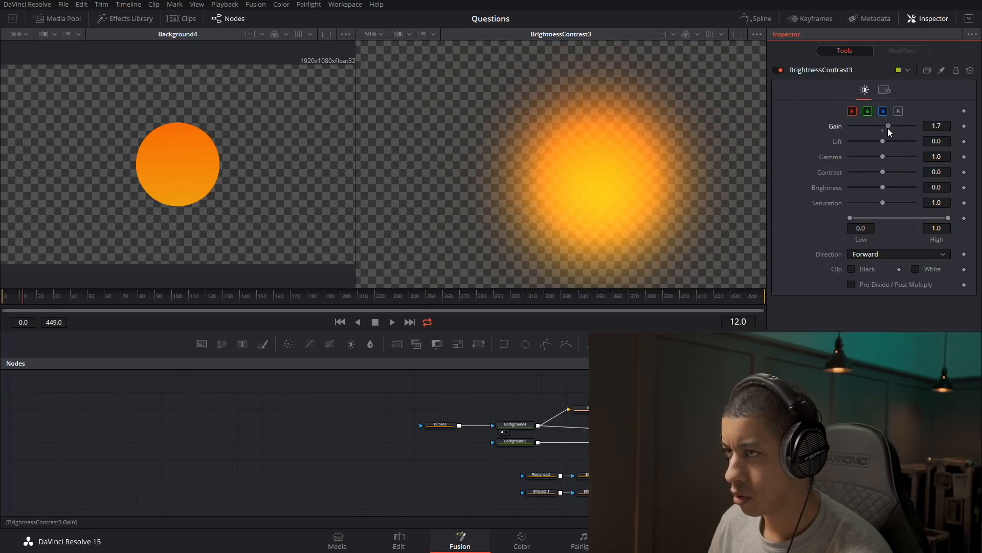
Merge the brightened glow with the sun's Background4 and feed the new merge into Merge4.
{"action": "left_click_drag", "start_coordinate": [716, 435], "coordinate": [737, 431]}
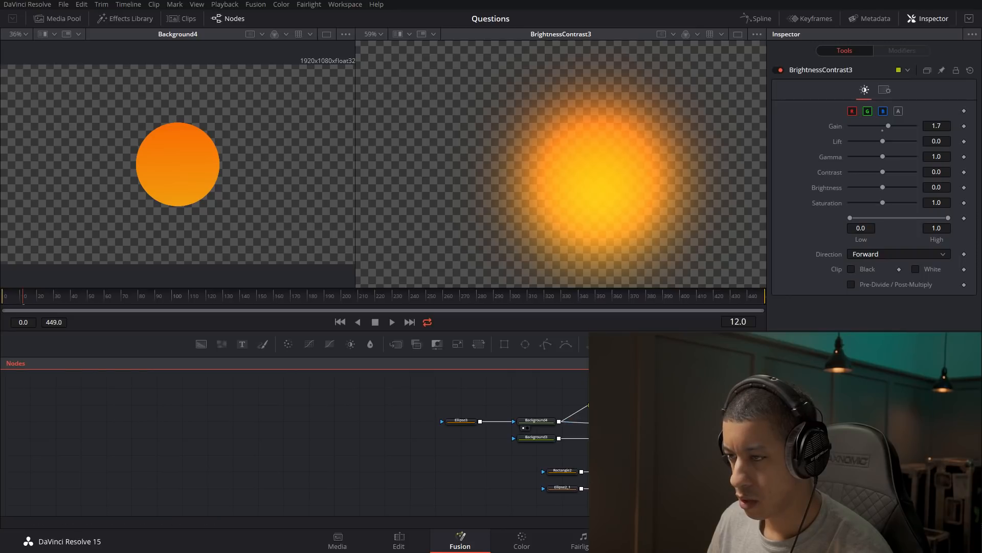
{"action": "left_click", "coordinate": [550, 421]}
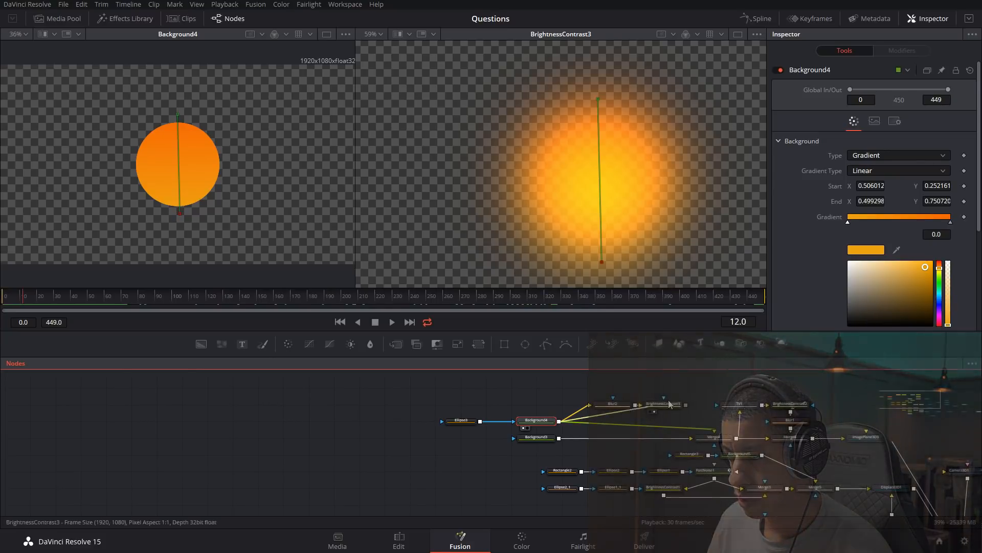
{"action": "left_click_drag", "start_coordinate": [689, 407], "coordinate": [687, 404]}
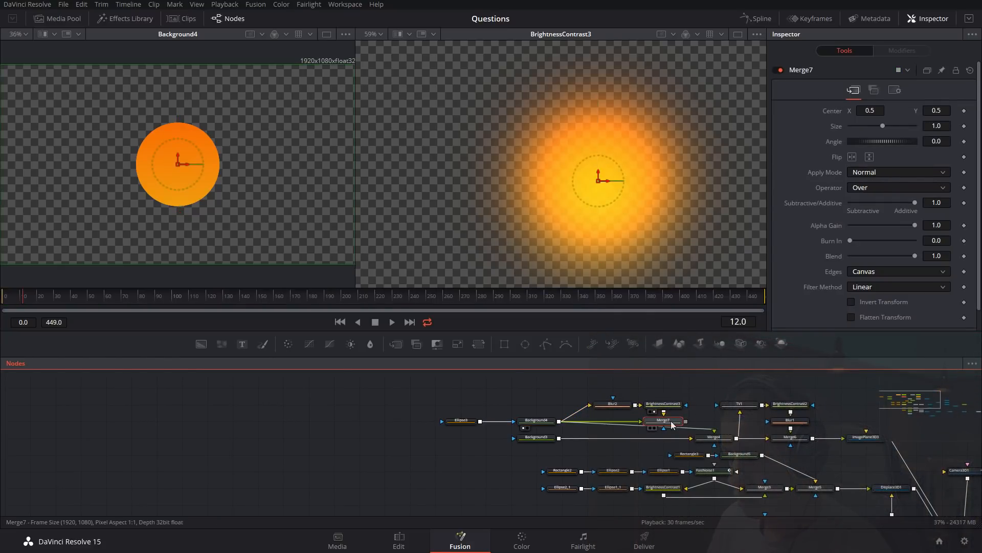
{"action": "key", "text": "2"}
{"action": "left_click", "coordinate": [696, 429]}
{"action": "left_click_drag", "start_coordinate": [686, 421], "coordinate": [715, 434]}
{"action": "left_click", "coordinate": [715, 438]}
View ImagePlane3D3 and the final MediaOut1 composite in the second viewer to check the sun's glow.
{"action": "left_click_drag", "start_coordinate": [856, 460], "coordinate": [481, 352]}
{"action": "left_click", "coordinate": [722, 405]}
{"action": "key", "text": "2"}
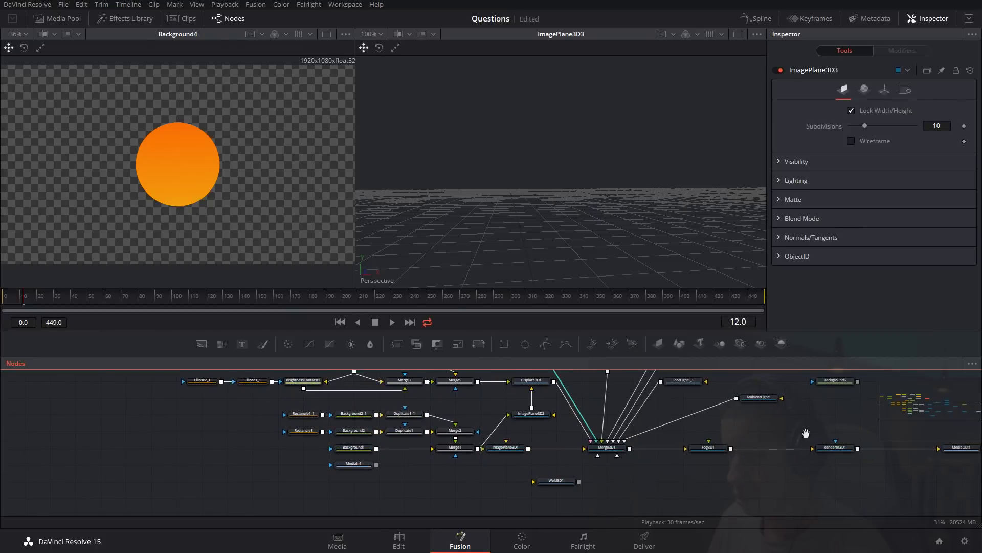
{"action": "left_click_drag", "start_coordinate": [805, 434], "coordinate": [670, 445]}
{"action": "left_click", "coordinate": [835, 461]}
{"action": "key", "text": "2"}
Show the sky gradient Background3 in the second viewer and move its node left, away from Merge4.
{"action": "left_click_drag", "start_coordinate": [549, 421], "coordinate": [756, 442]}
{"action": "left_click_drag", "start_coordinate": [629, 408], "coordinate": [755, 468]}
{"action": "left_click_drag", "start_coordinate": [676, 444], "coordinate": [743, 476]}
{"action": "left_click_drag", "start_coordinate": [737, 436], "coordinate": [784, 460]}
{"action": "left_click_drag", "start_coordinate": [640, 422], "coordinate": [655, 394]}
{"action": "left_click", "coordinate": [561, 454]}
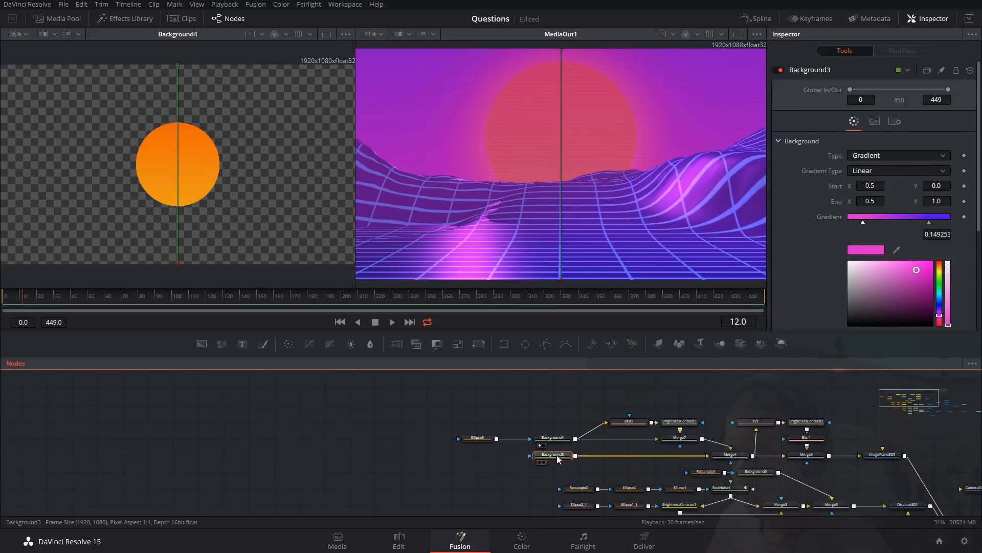
{"action": "key", "text": "2"}
{"action": "left_click_drag", "start_coordinate": [558, 459], "coordinate": [460, 474]}
{"action": "left_click", "coordinate": [463, 477]}
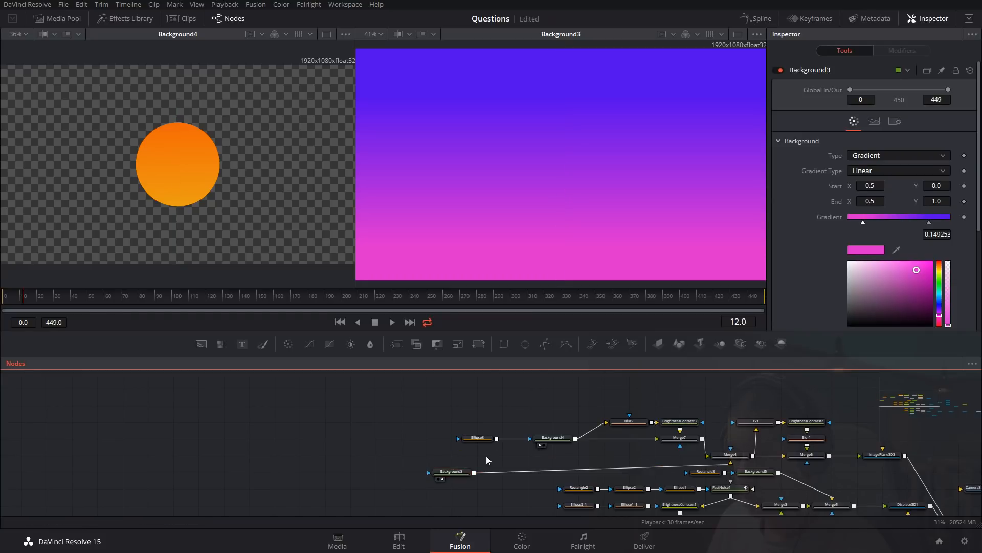
Add an unconnected FastNoise node near the sky gradient.
{"action": "key", "text": "shift+space"}
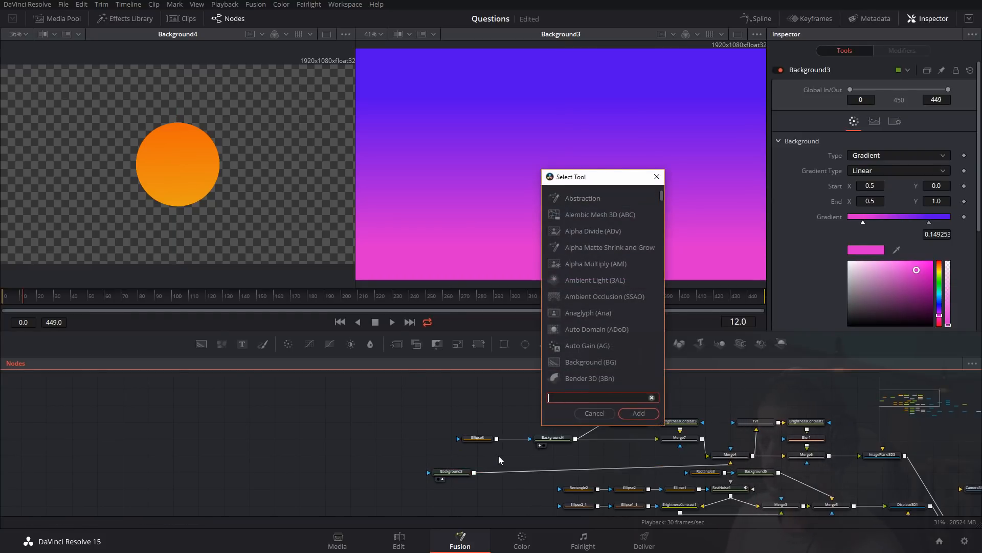
{"action": "type", "text": "fast"}
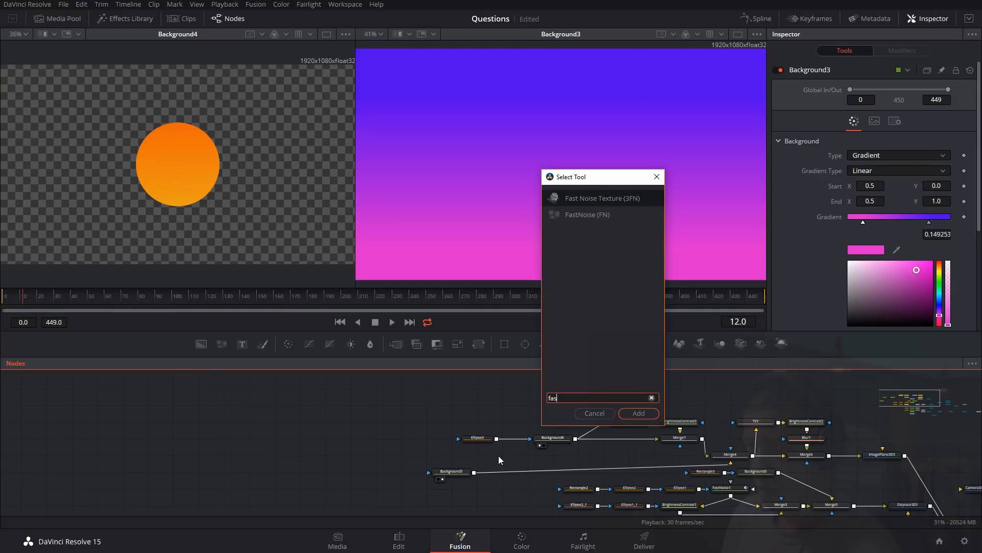
{"action": "key", "text": "Down"}
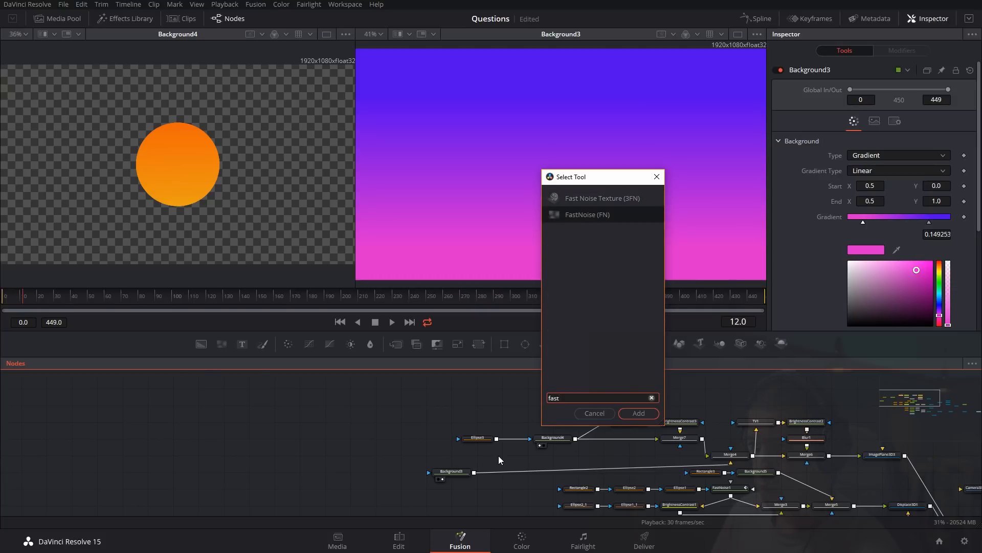
{"action": "key", "text": "Return"}
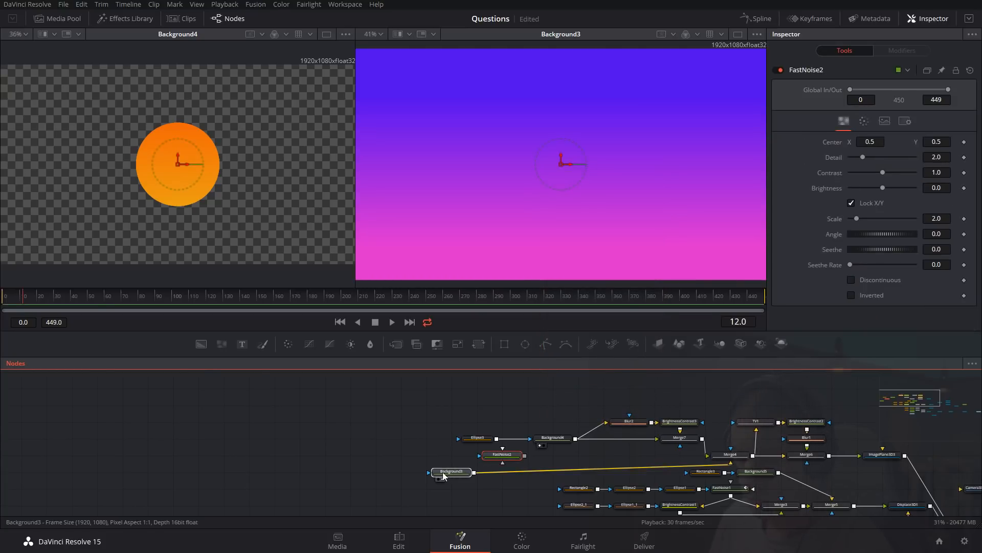
Place the new FastNoise node directly above Background3 and open its color settings.
{"action": "left_click", "coordinate": [463, 471]}
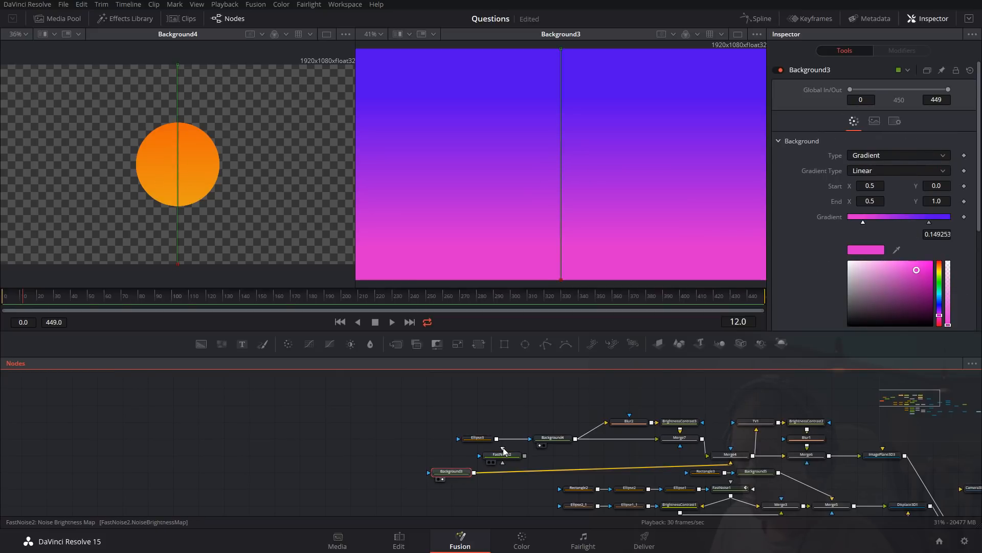
{"action": "left_click_drag", "start_coordinate": [504, 451], "coordinate": [379, 434]}
{"action": "left_click", "coordinate": [864, 121]}
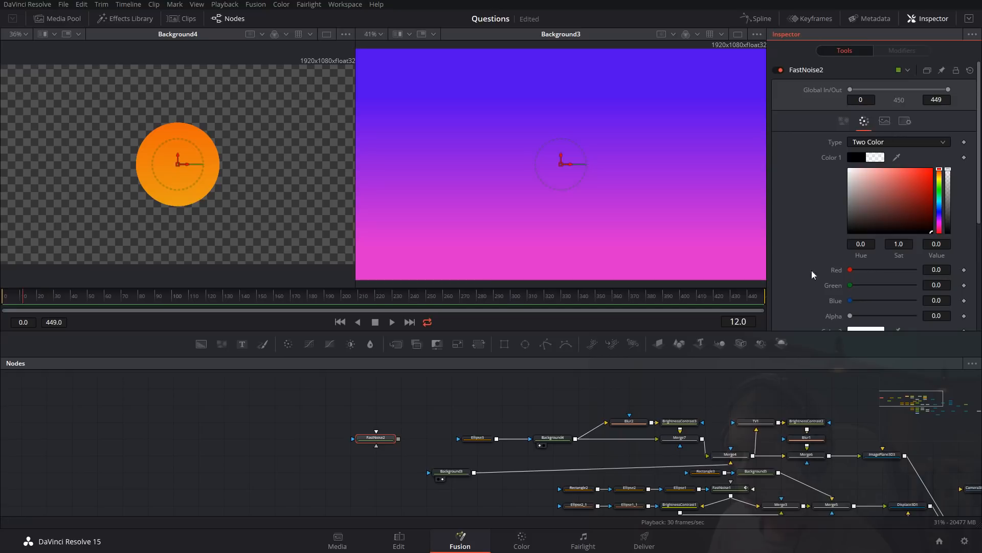
{"action": "left_click", "coordinate": [446, 469]}
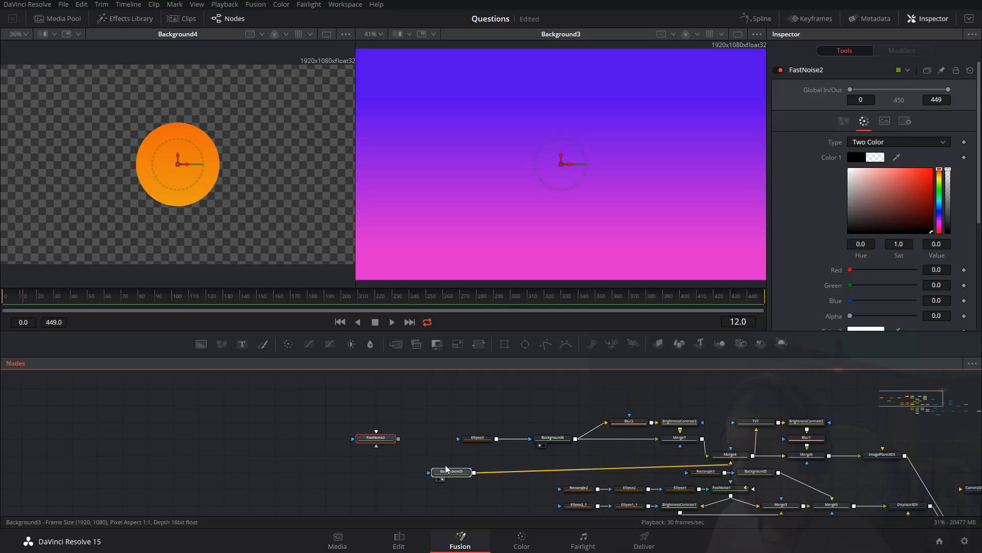
{"action": "left_click", "coordinate": [446, 469]}
{"action": "left_click_drag", "start_coordinate": [393, 444], "coordinate": [469, 461]}
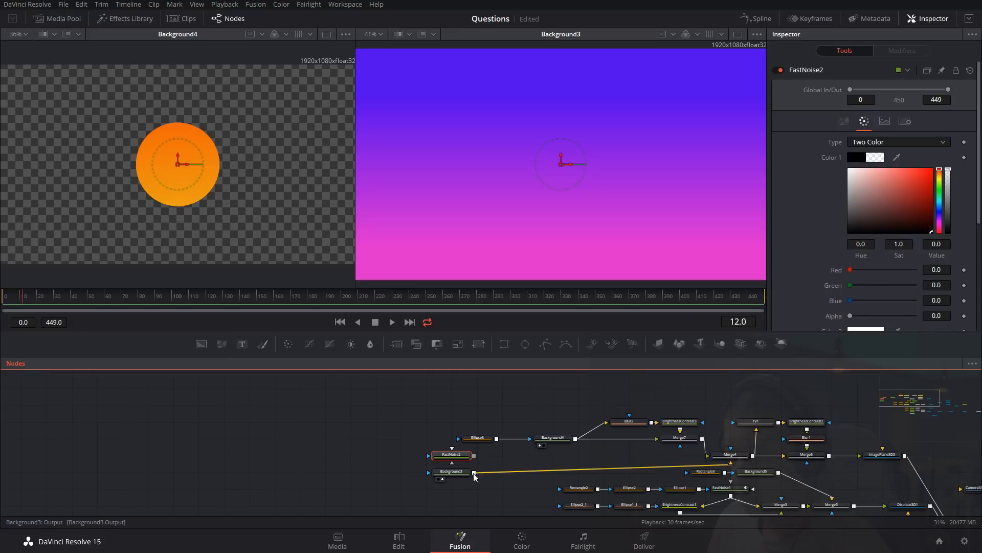
Merge the FastNoise over the sky gradient with apply mode Luminosity, show the merge in the second viewer, and space out the nodes.
{"action": "left_click_drag", "start_coordinate": [474, 455], "coordinate": [474, 474]}
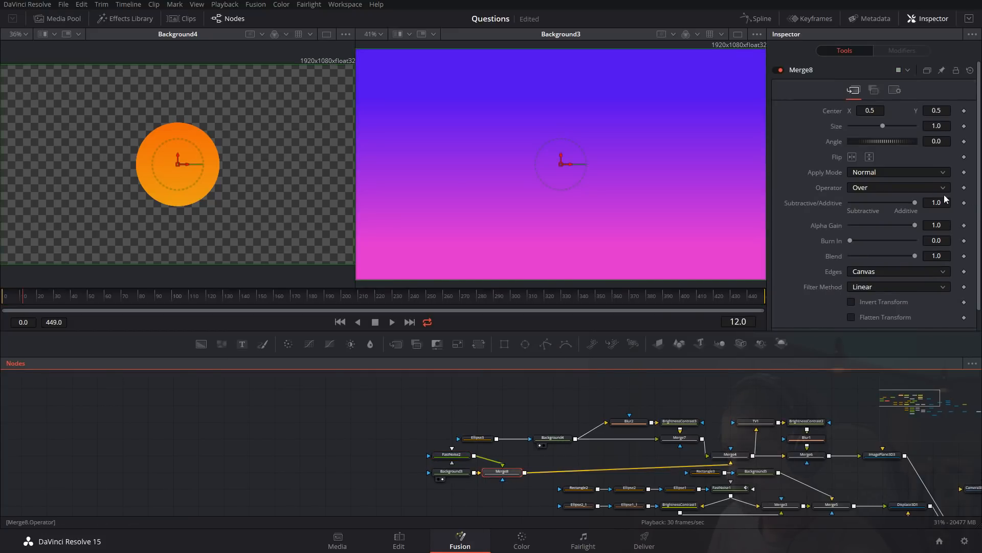
{"action": "left_click", "coordinate": [900, 174]}
{"action": "scroll", "coordinate": [901, 204], "scroll_direction": "down", "scroll_amount": 3}
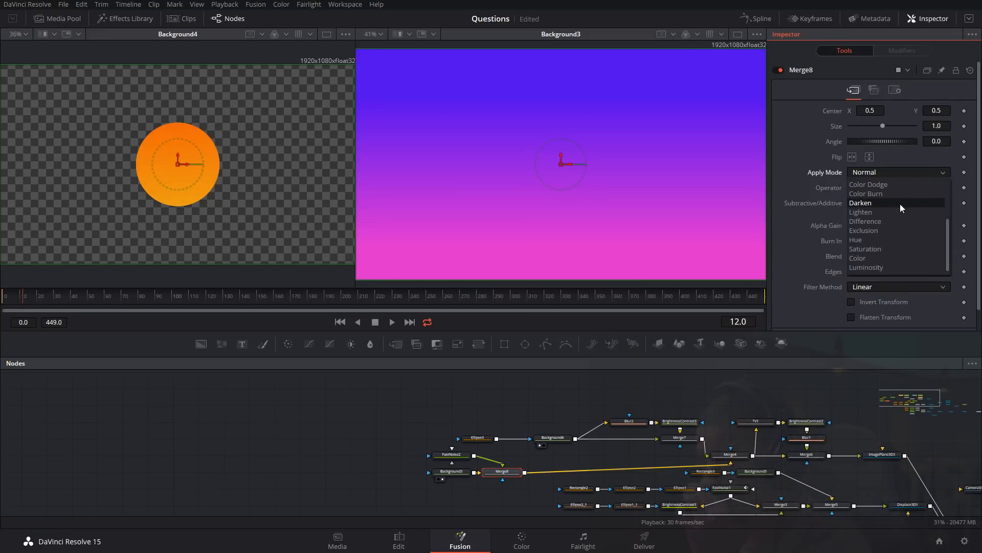
{"action": "left_click", "coordinate": [898, 266]}
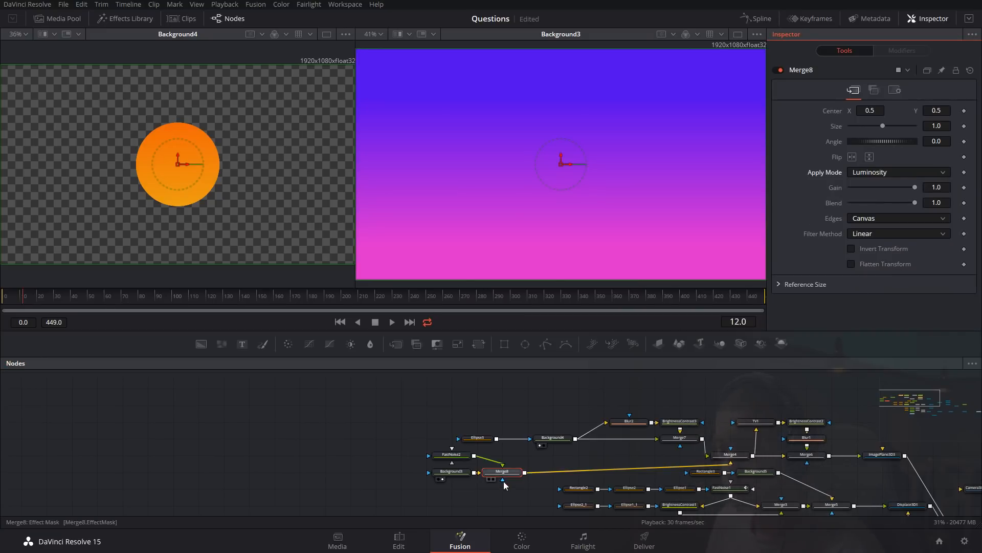
{"action": "key", "text": "2"}
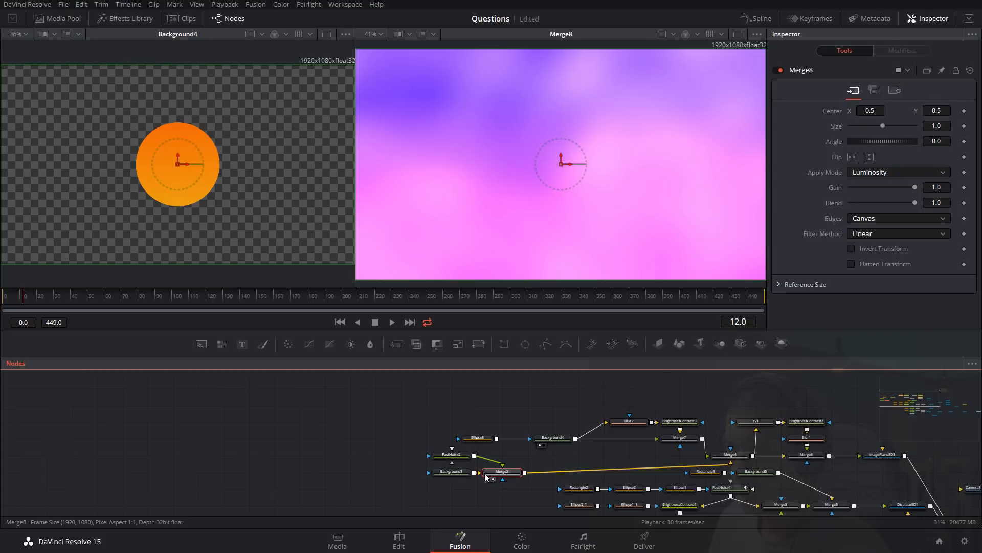
{"action": "left_click_drag", "start_coordinate": [452, 472], "coordinate": [426, 471]}
{"action": "left_click", "coordinate": [451, 454]}
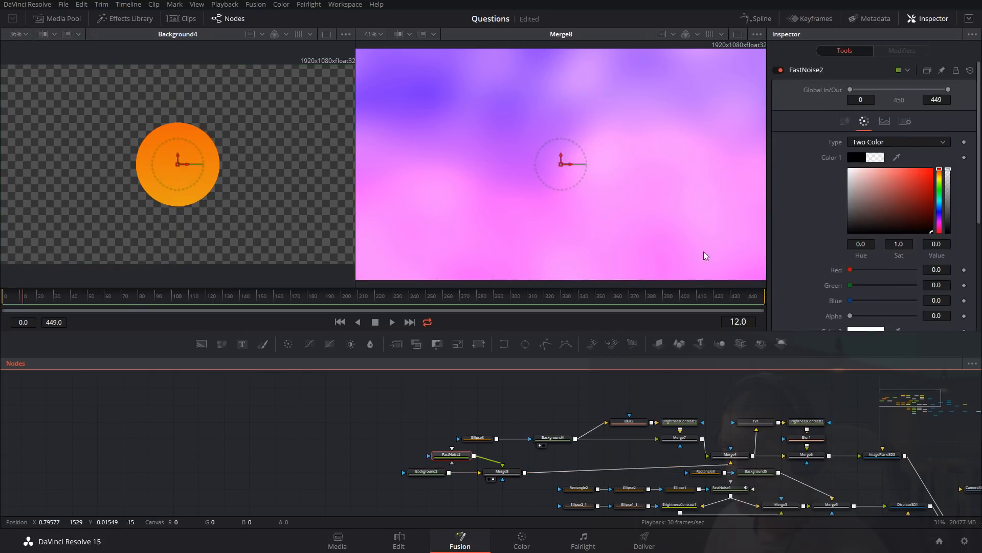
Show the sky's FastNoise2 in the first viewer and set its Detail to 2.44 and Brightness to 0.1.
{"action": "key", "text": "1"}
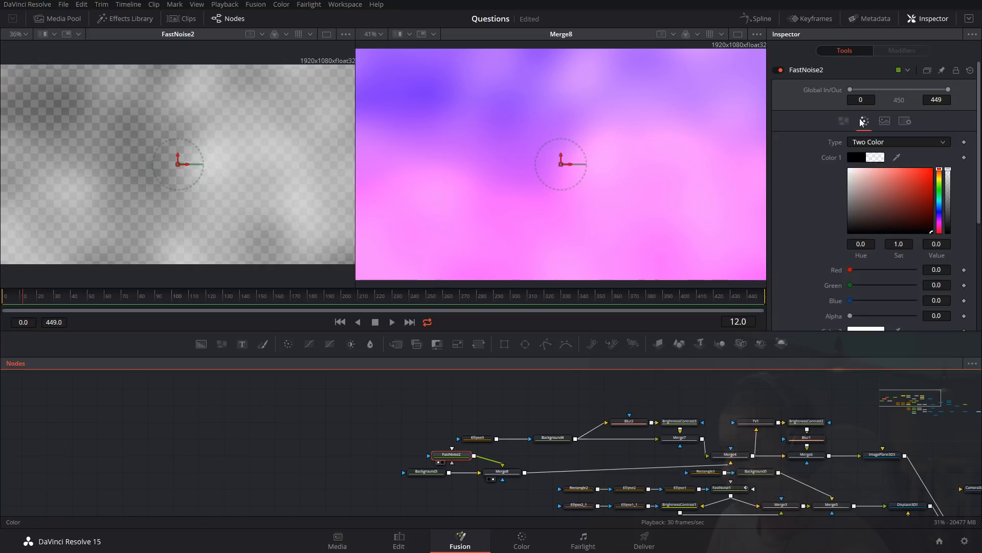
{"action": "left_click", "coordinate": [844, 121]}
{"action": "left_click_drag", "start_coordinate": [866, 161], "coordinate": [888, 187]}
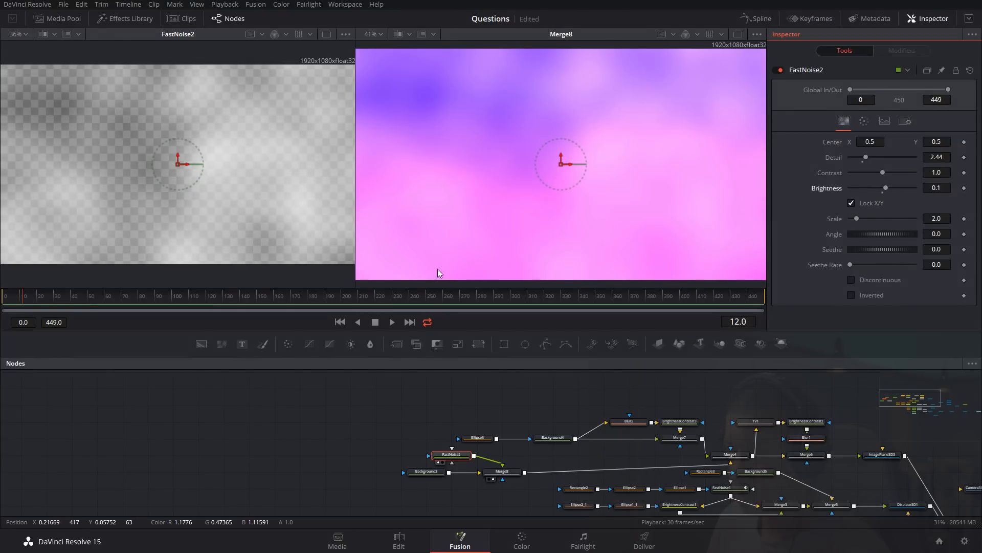
Keyframe FastNoise2's Seethe from 0.0 at frame 0 to 0.2 at frame 449 and preview the noise motion.
{"action": "left_click", "coordinate": [3, 294]}
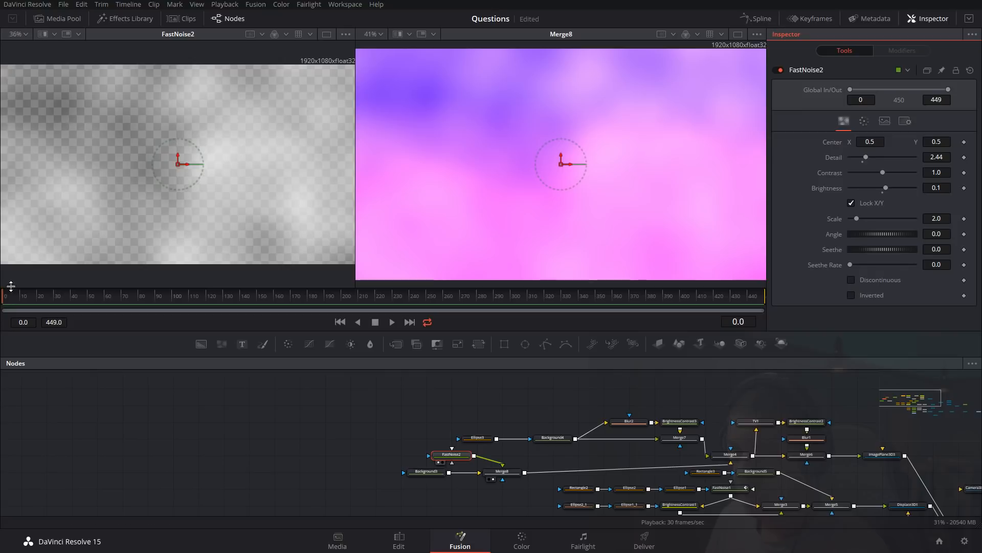
{"action": "mouse_move", "coordinate": [884, 251]}
{"action": "left_mouse_down"}
{"action": "mouse_move", "coordinate": [895, 249]}
{"action": "mouse_move", "coordinate": [885, 254]}
{"action": "left_mouse_up"}
{"action": "left_click", "coordinate": [964, 250]}
{"action": "left_click", "coordinate": [745, 293]}
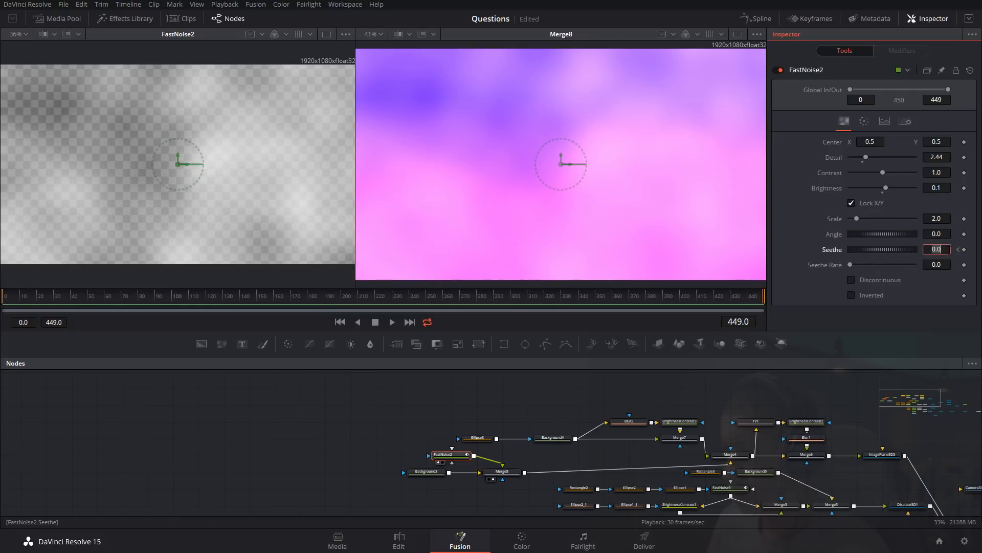
{"action": "key", "text": "Tab"}
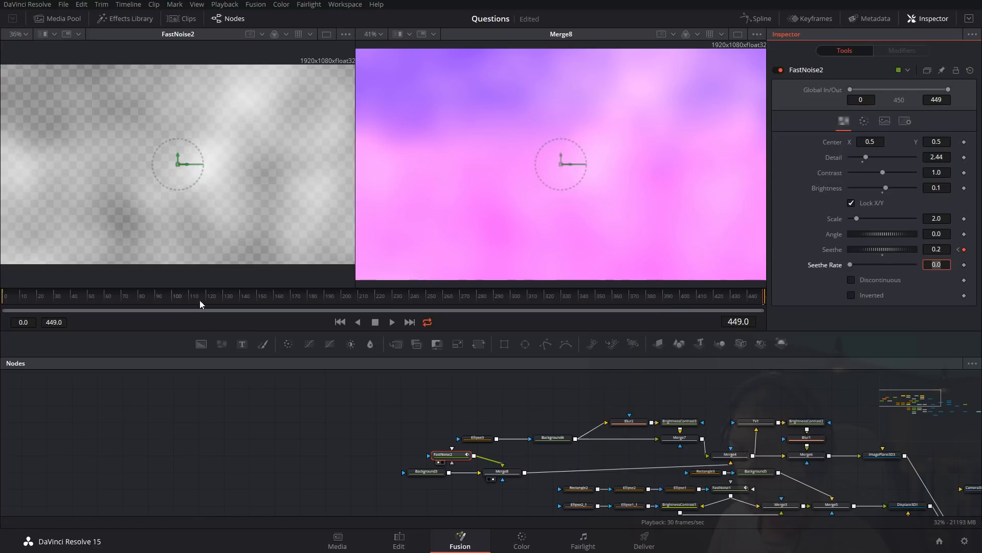
{"action": "left_click_drag", "start_coordinate": [204, 299], "coordinate": [118, 297]}
{"action": "key", "text": "space"}
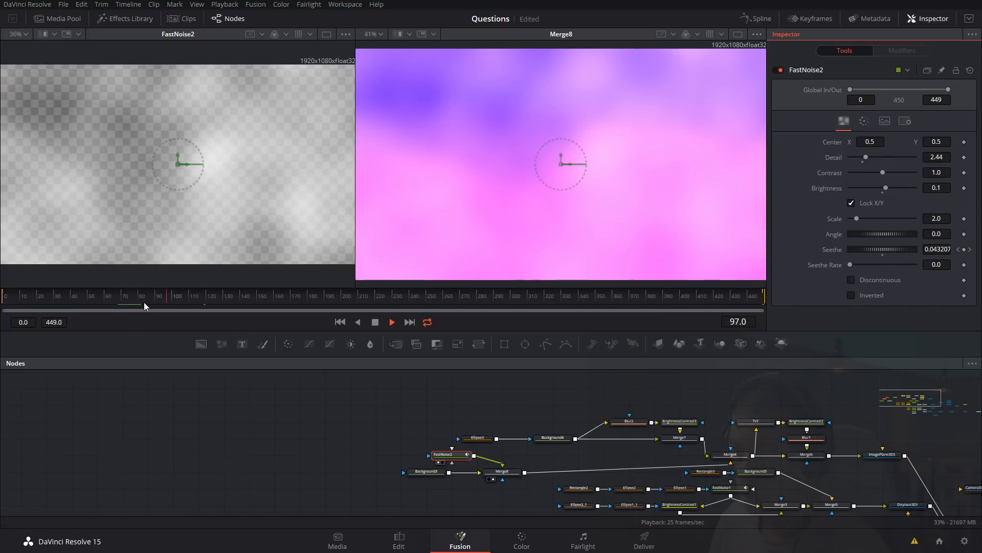
{"action": "left_click_drag", "start_coordinate": [485, 299], "coordinate": [587, 296]}
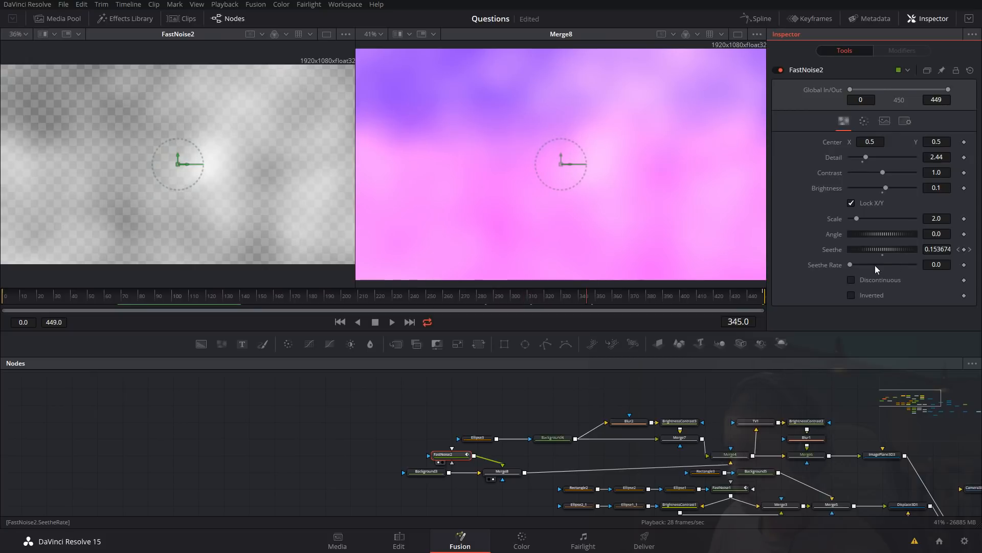
Revise FastNoise2's Seethe value at the frame 449 keyframe and play the animation from mid-timeline.
{"action": "left_click", "coordinate": [971, 250]}
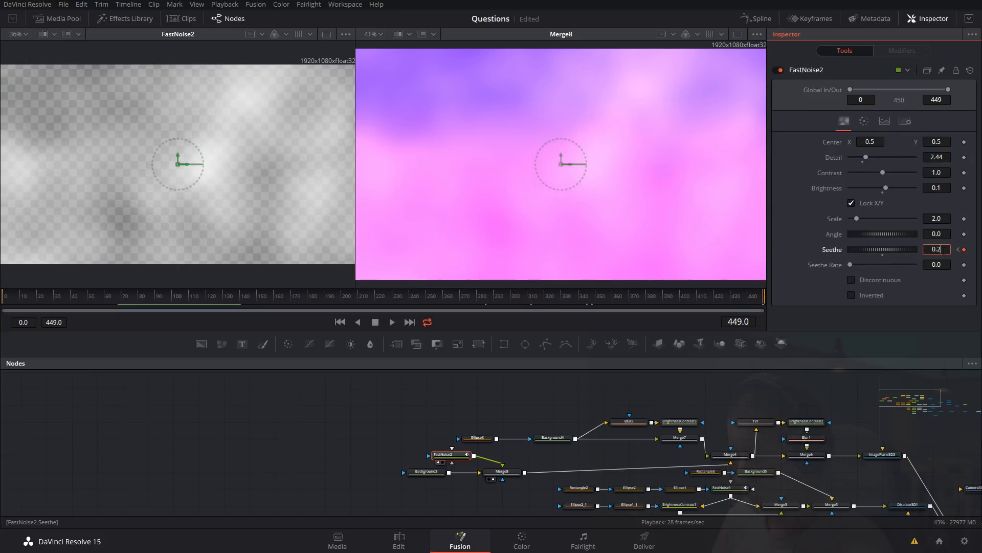
{"action": "key", "text": "Tab"}
{"action": "left_click", "coordinate": [366, 302]}
{"action": "key", "text": "space"}
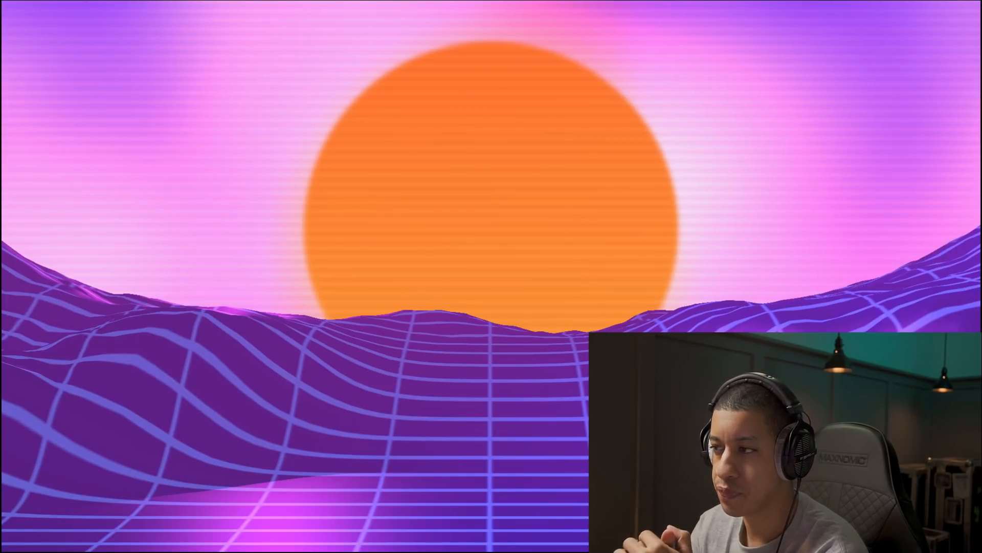
Leave the full-screen preview and save the project.
{"action": "mouse_move", "coordinate": [725, 222]}
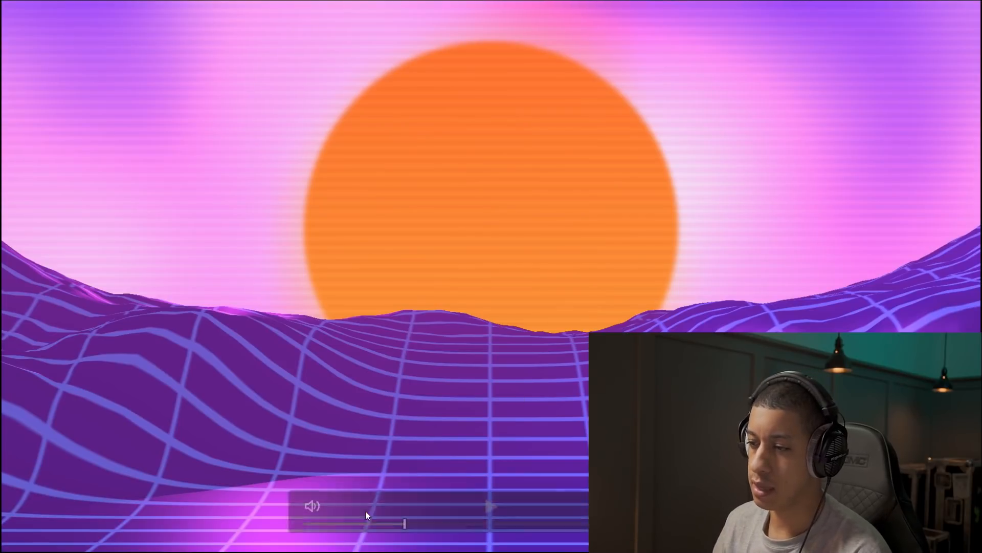
{"action": "key", "text": "Escape"}
{"action": "key", "text": "ctrl+s"}
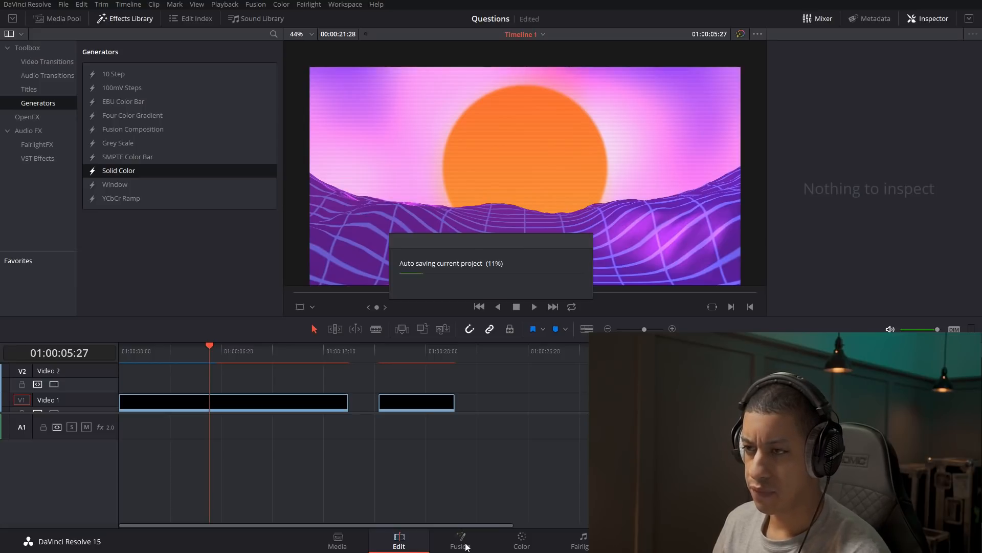
Set Renderer3D1's Amount of DoF Blur to 0.0034 in the Fusion composition and save the project.
{"action": "left_click", "coordinate": [471, 542]}
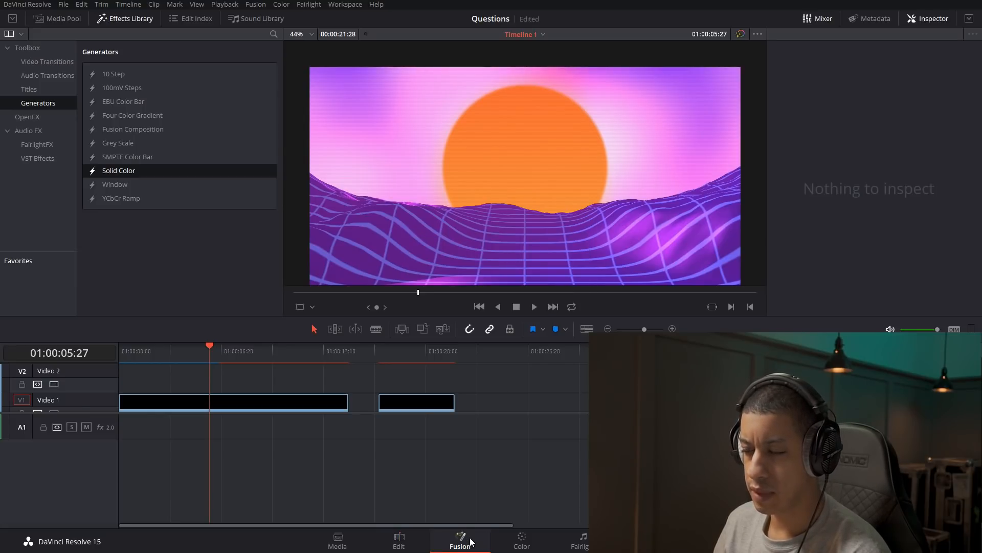
{"action": "left_click", "coordinate": [854, 90]}
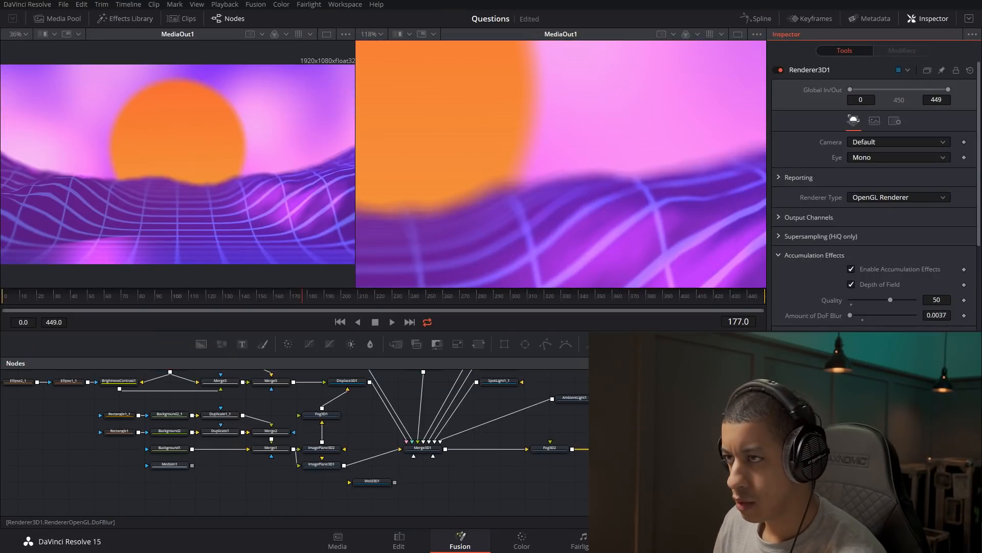
{"action": "left_click_drag", "start_coordinate": [850, 316], "coordinate": [848, 315]}
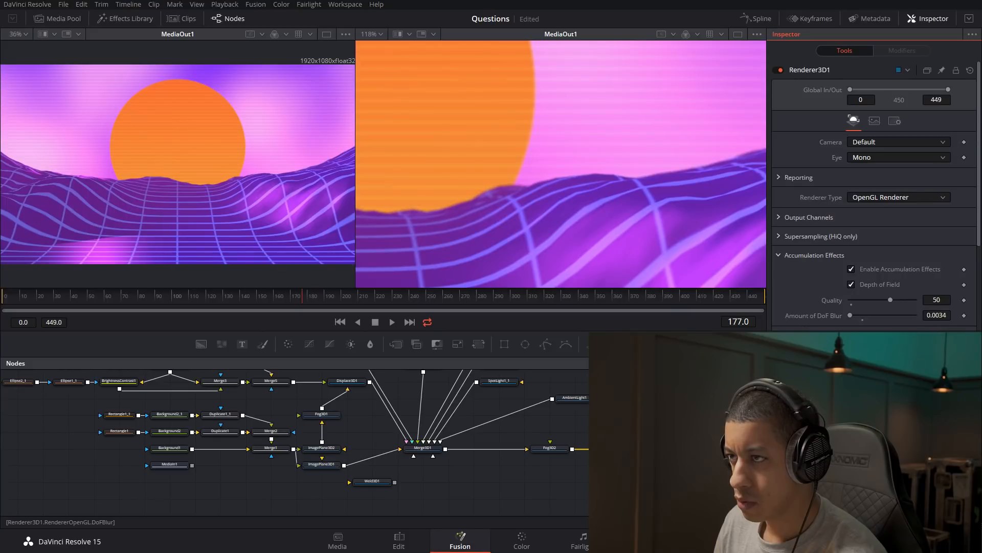
{"action": "key", "text": "ctrl+s"}
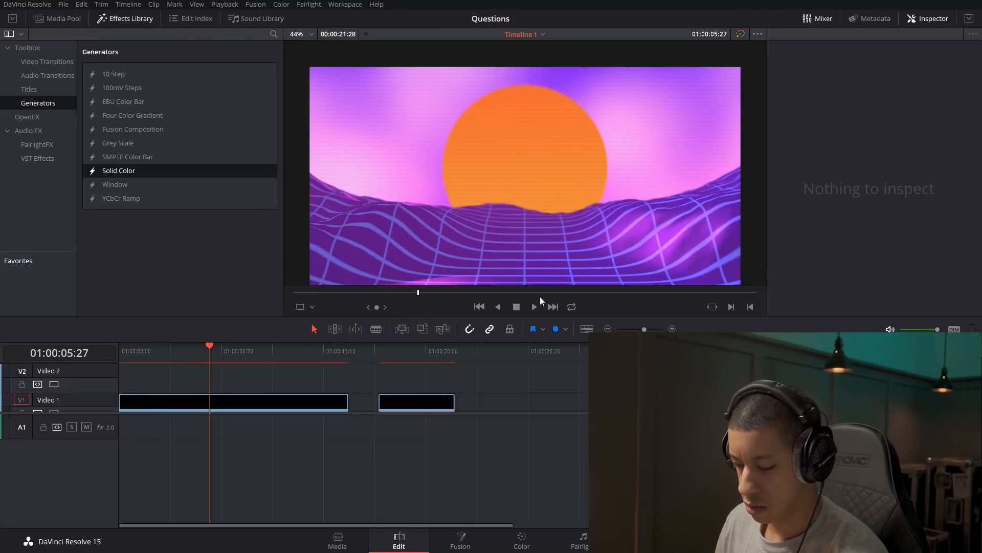